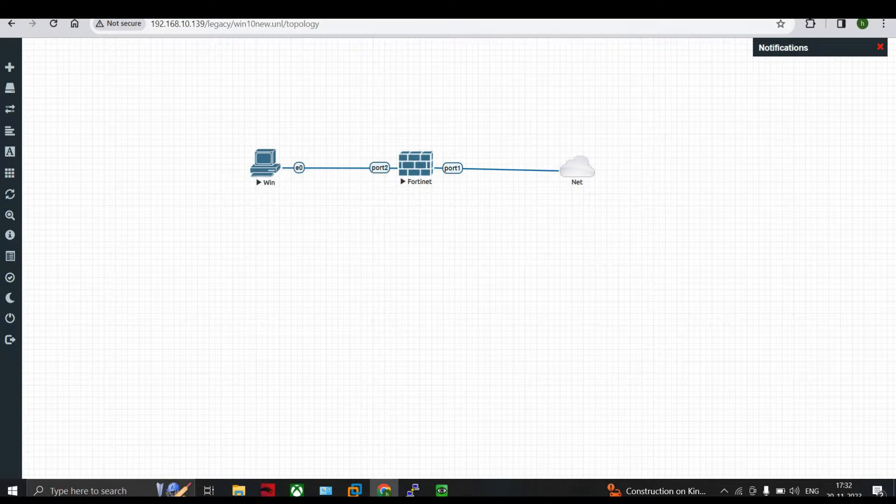
Step: Switch to the FortiGate web console and display the Application Control security profiles
left_click(205, 8)
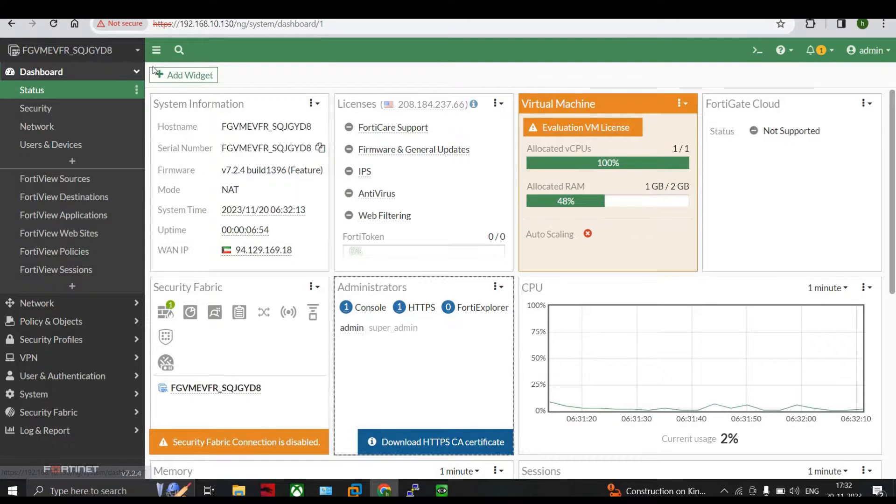
left_click(65, 339)
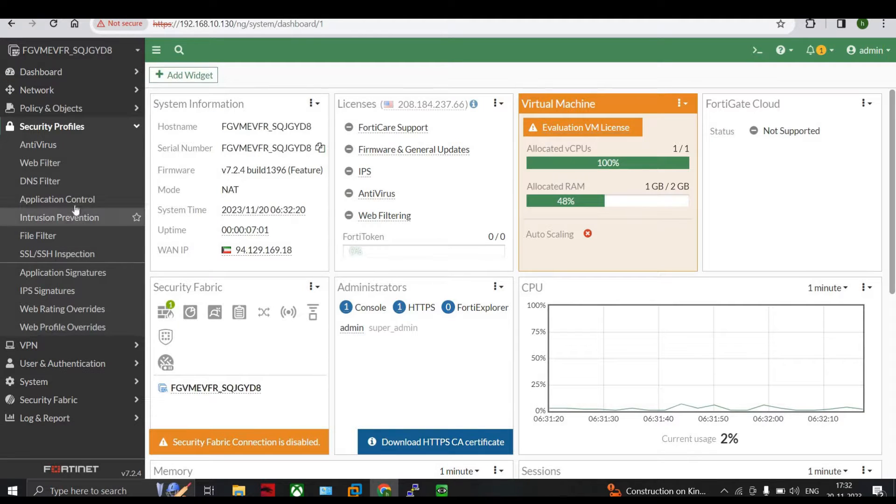
left_click(76, 209)
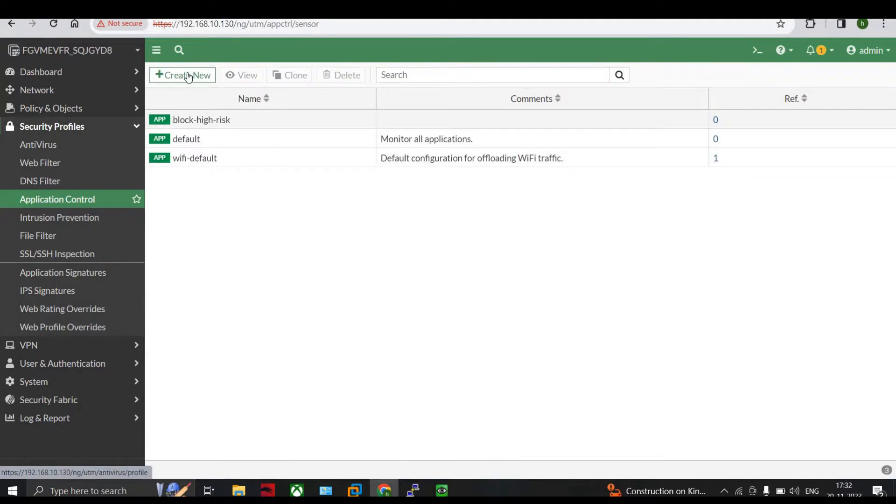
left_click(187, 73)
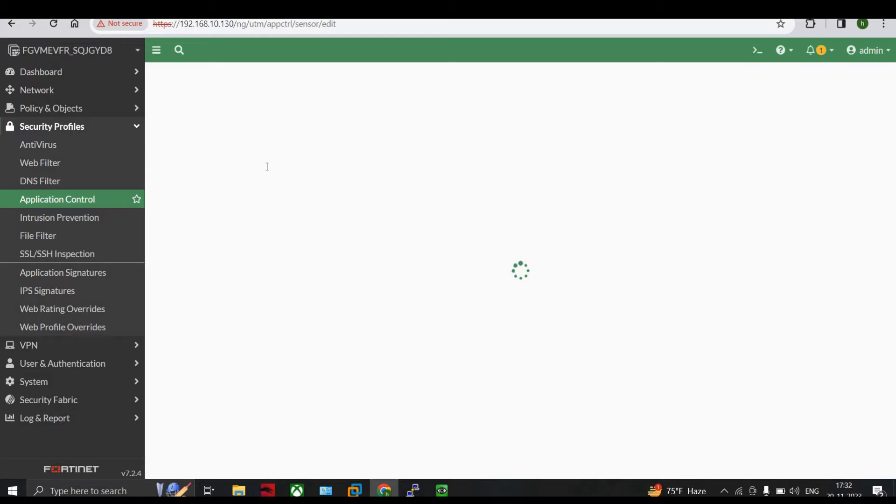
left_click(244, 154)
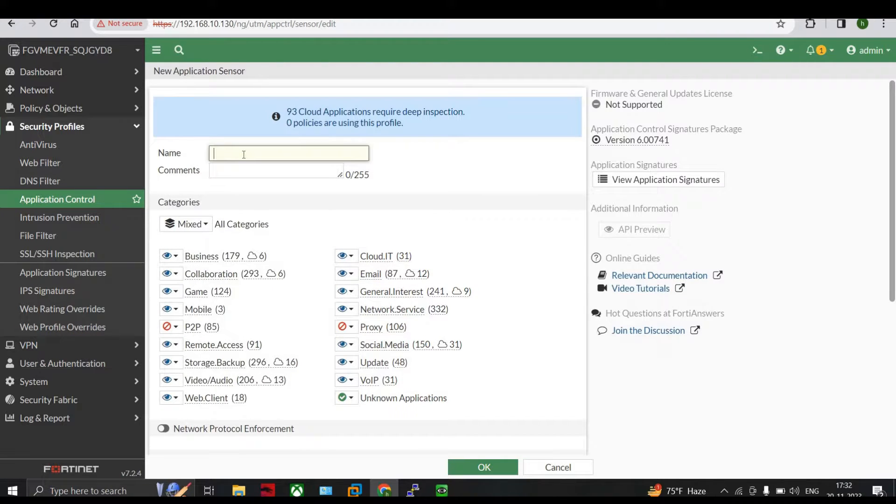
type("wh")
key("BackSpace")
key("BackSpace")
left_click(559, 468)
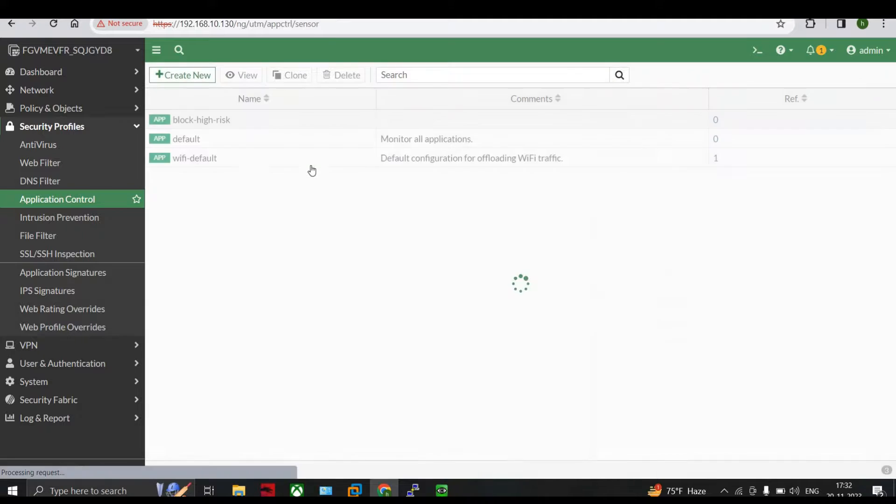
Step: Clone the default application sensor and try to name the copy "whatsapp allowed (voip)"
left_click(246, 138)
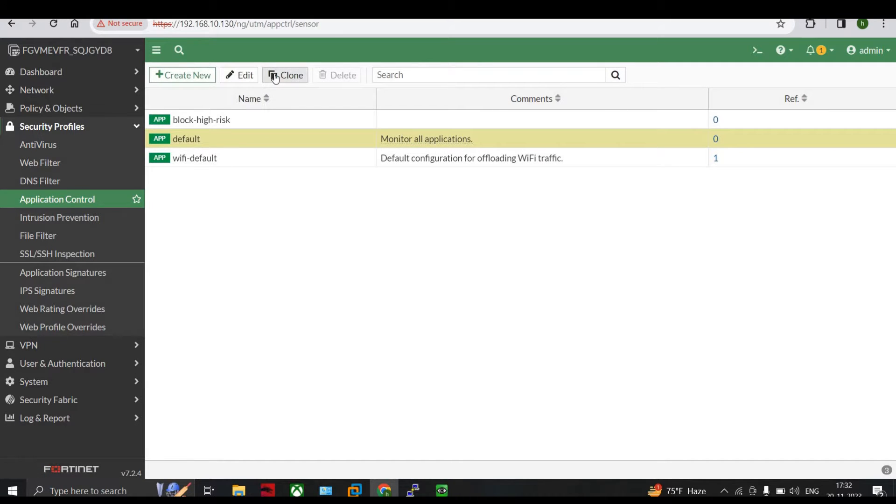
left_click(276, 76)
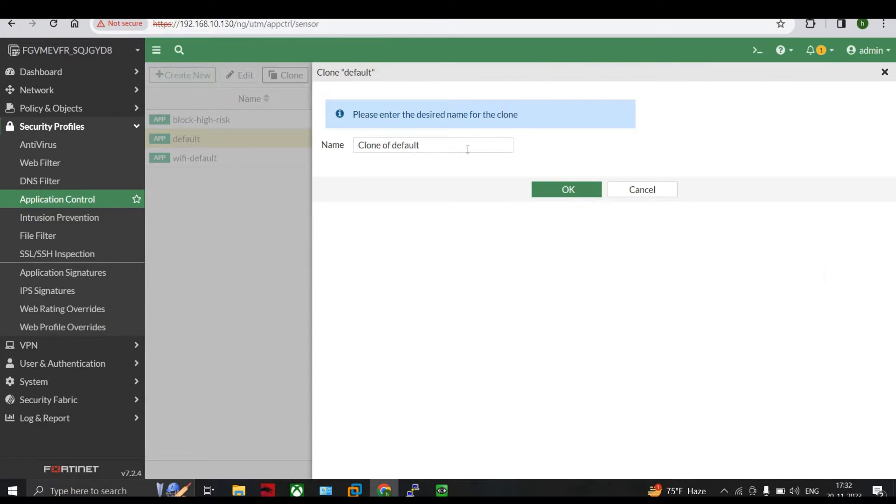
key("BackSpace")
key("BackSpace")
key("BackSpace")
key("BackSpace")
key("BackSpace")
key("BackSpace")
key("BackSpace")
key("BackSpace")
key("BackSpace")
key("BackSpace")
key("BackSpace")
key("BackSpace")
key("BackSpace")
key("BackSpace")
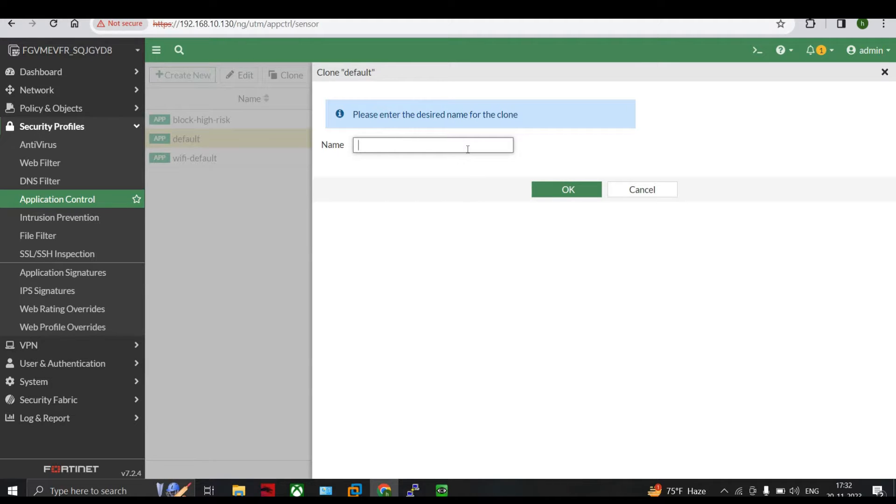
type("whatsapp allowed ")
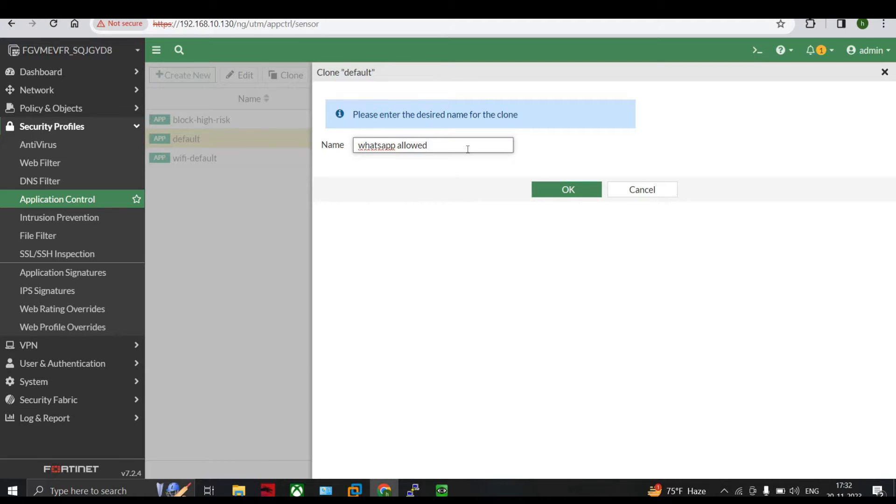
type("(voip")
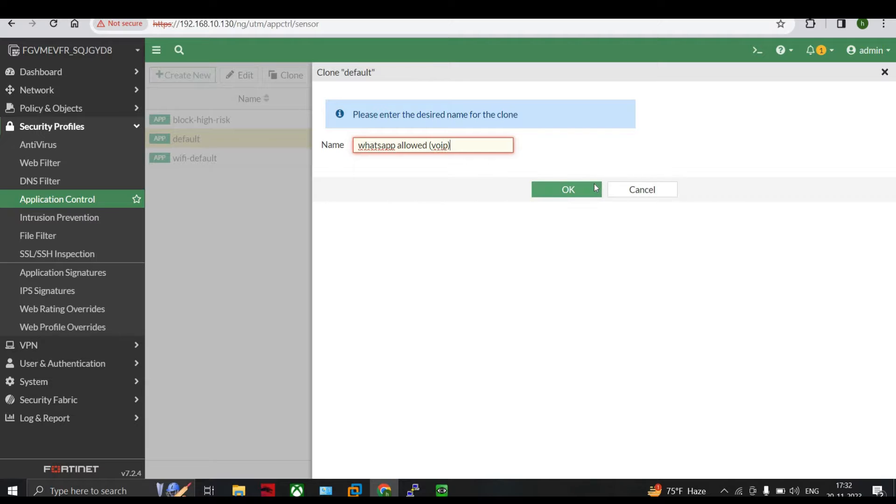
left_click(595, 183)
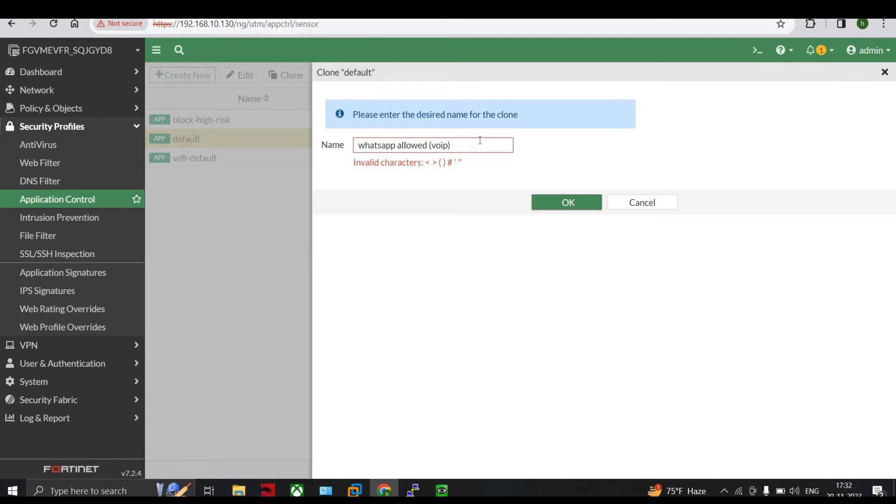
Step: Shorten the clone's name to "whatsapp allowed" and create the sensor
left_click(480, 140)
key("BackSpace")
key("BackSpace")
key("BackSpace")
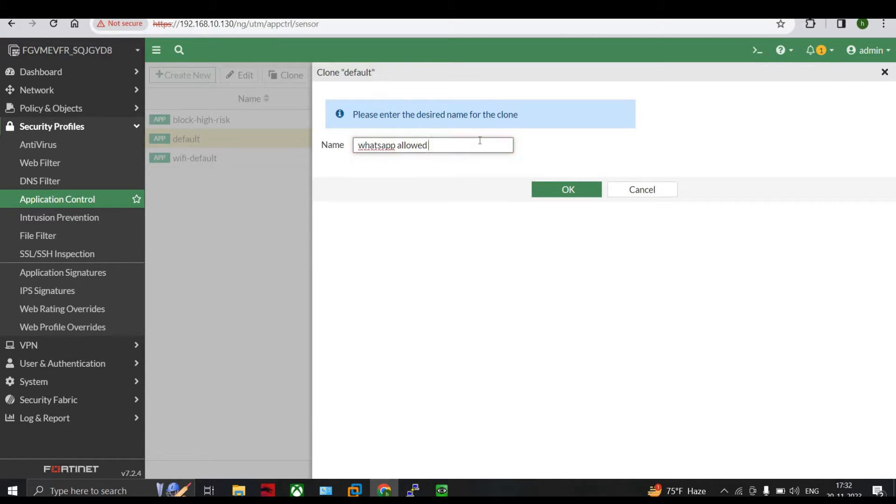
left_click(567, 191)
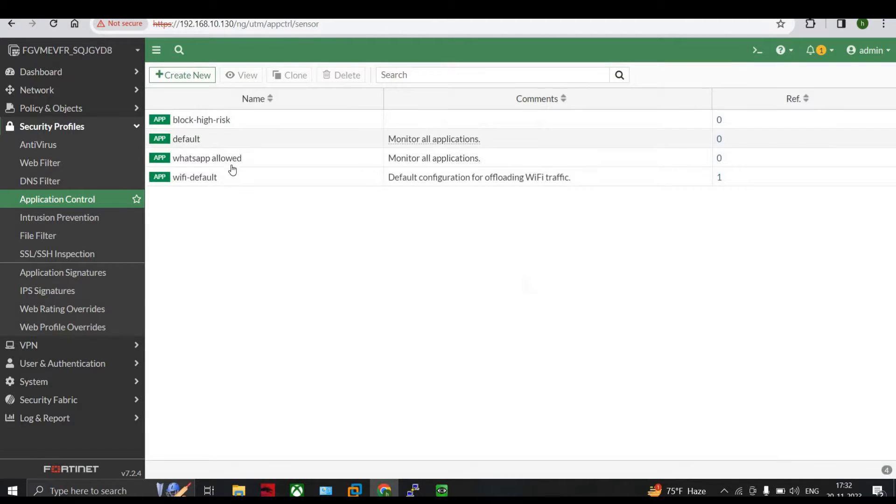
Step: Open the "whatsapp allowed" sensor for editing and check the actions available for the Business category
left_click(223, 157)
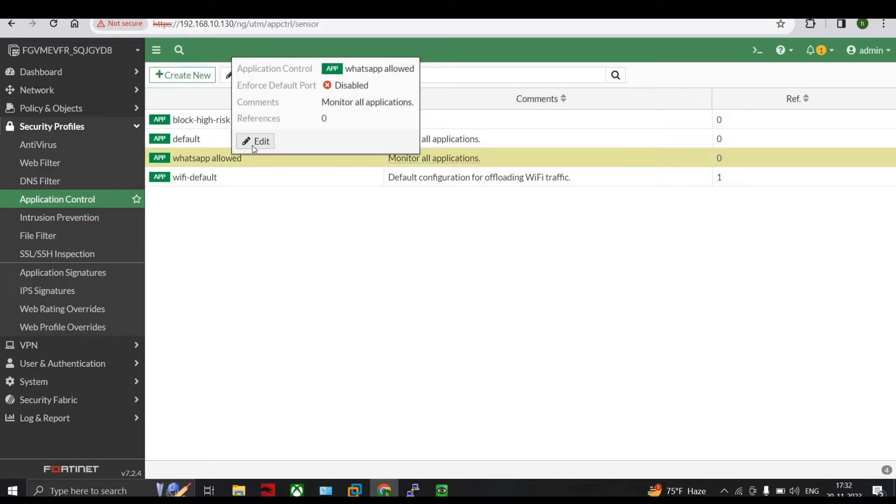
left_click(252, 144)
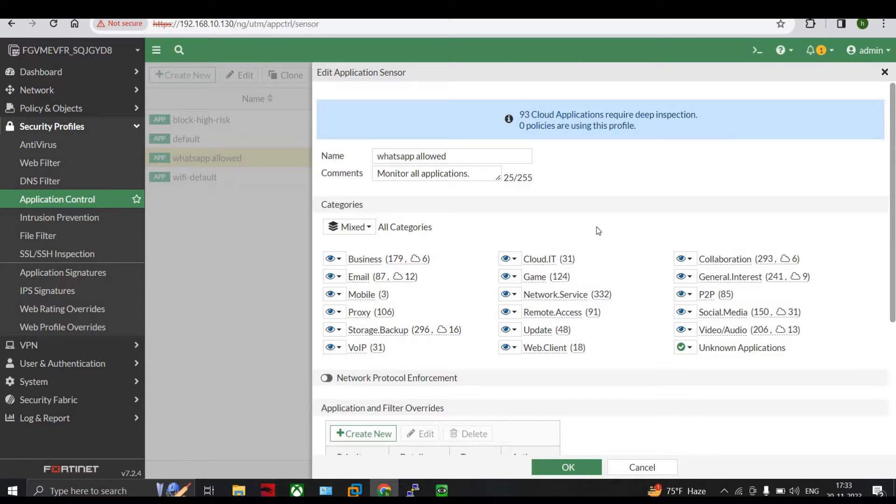
left_click(338, 259)
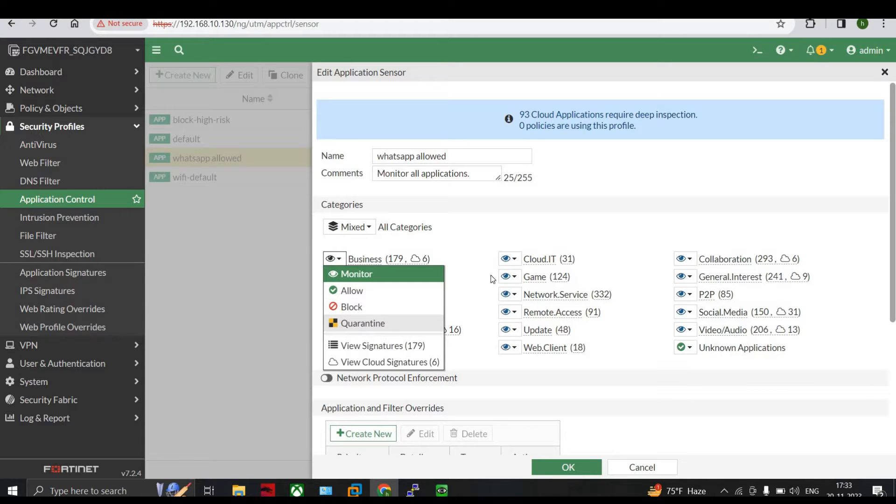
left_click(541, 237)
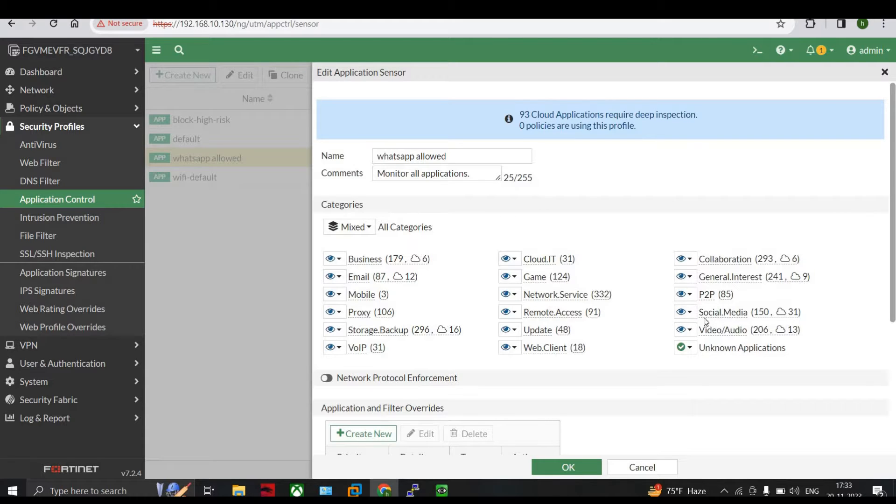
mouse_move(706, 317)
Step: Start a new application override with the action Allow and search the application signatures for "whatsapp"
scroll(616, 378, "down", 4)
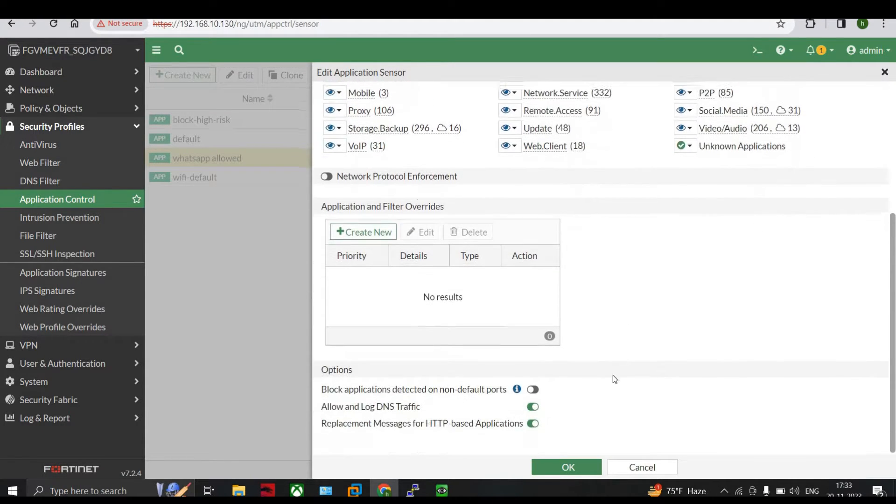
left_click(369, 231)
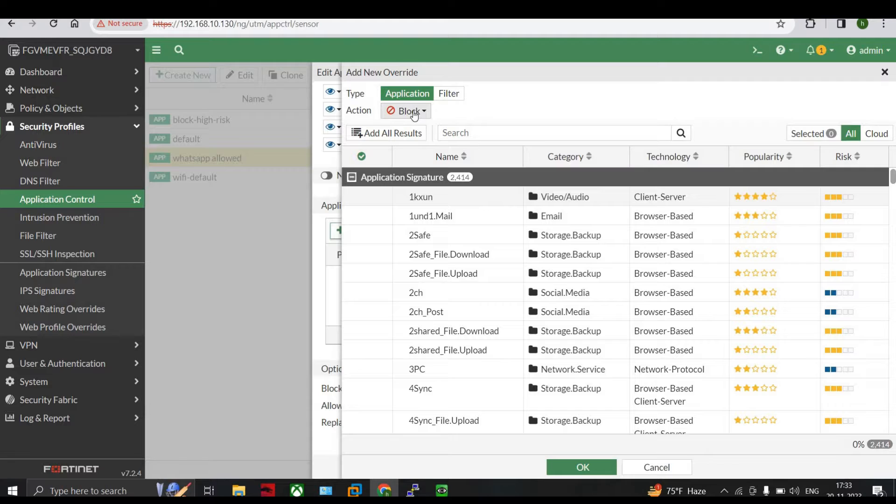
left_click(414, 112)
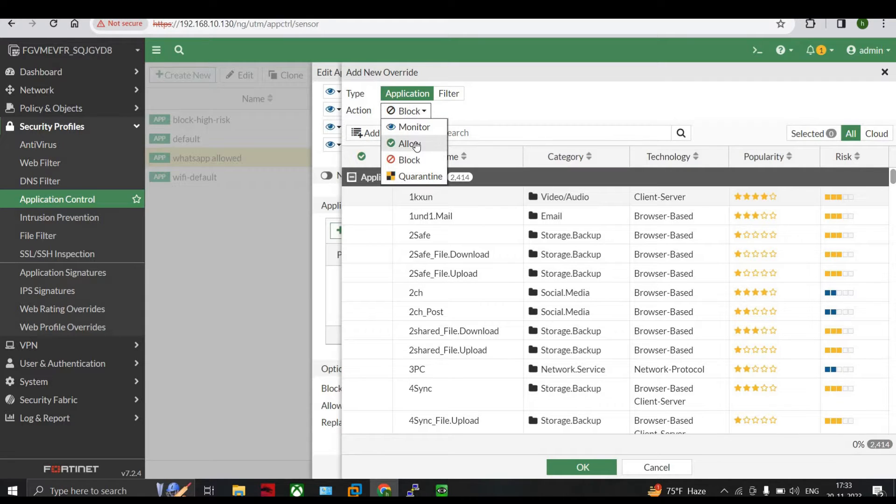
left_click(417, 144)
left_click(484, 134)
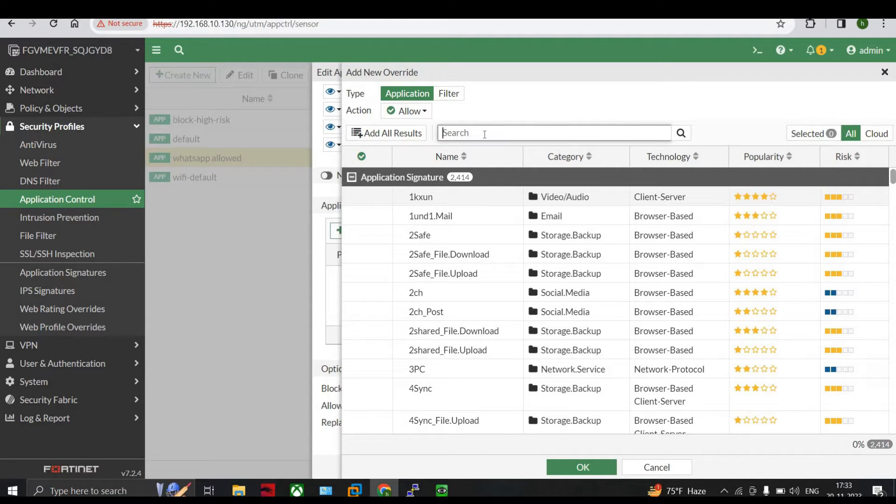
type("whatsapp")
left_click(681, 133)
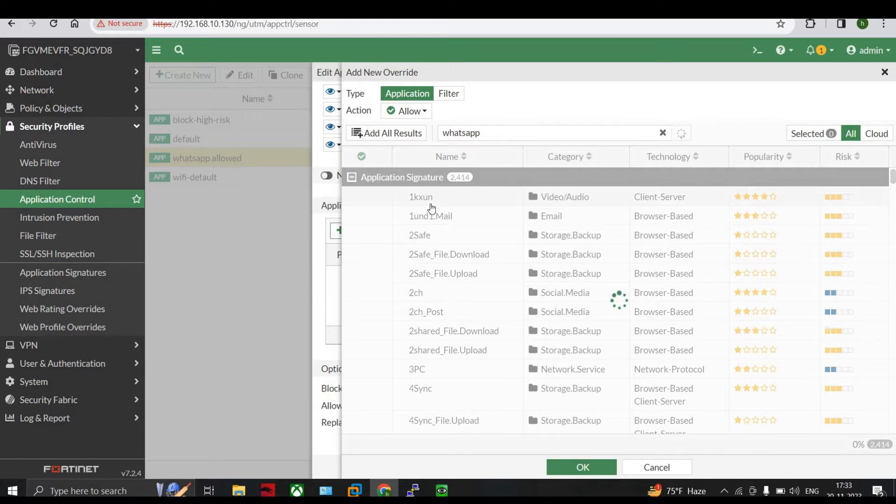
Step: Add the WhatsApp.File_Transfer, WhatsApp_VoIP.Call, Whatsapp and Whatsapp_Web signatures to the override and save the sensor
left_click(381, 202)
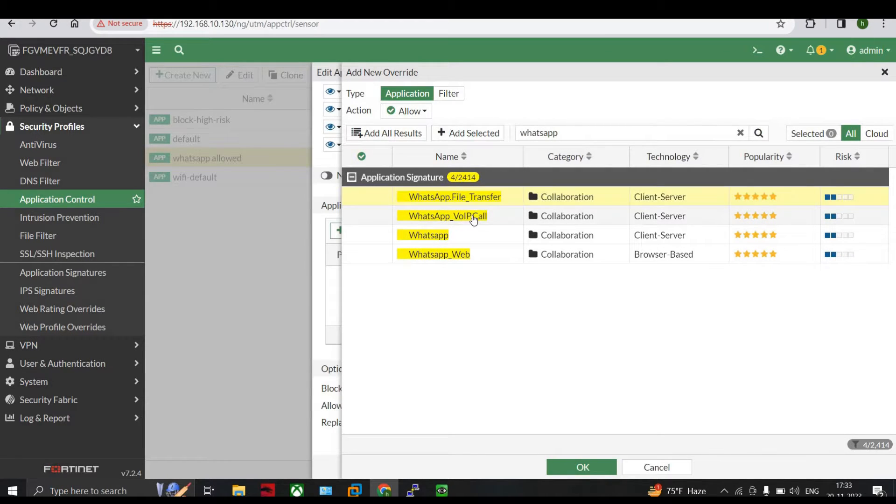
left_click(376, 222)
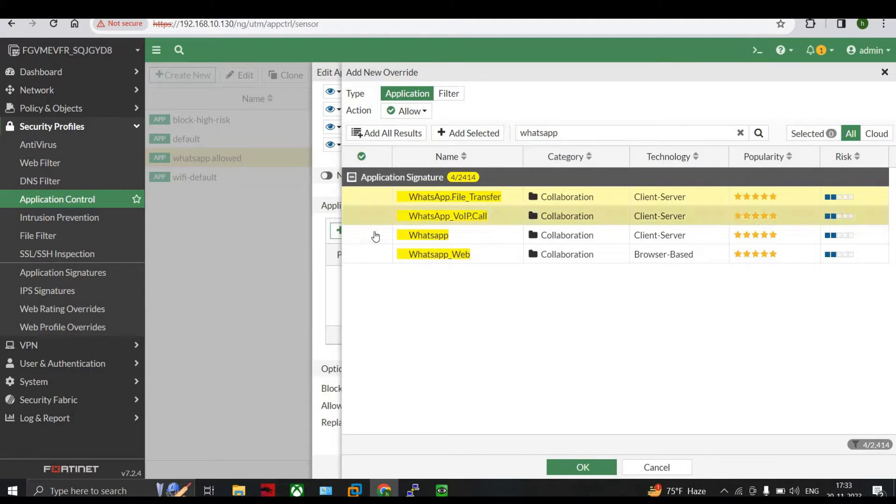
left_click(372, 233)
left_click(372, 263)
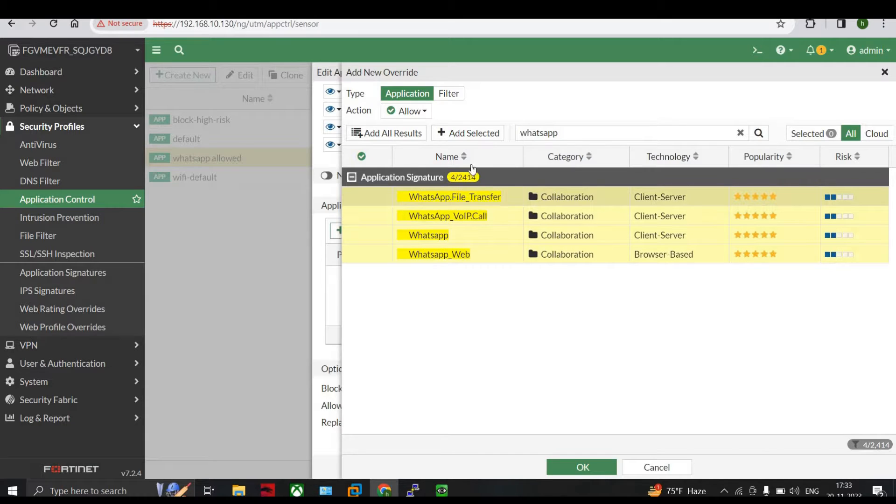
left_click(461, 130)
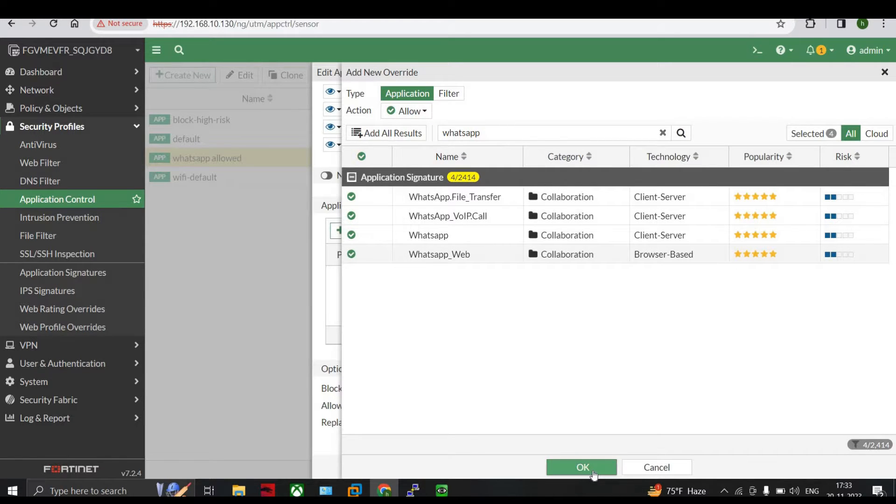
left_click(583, 467)
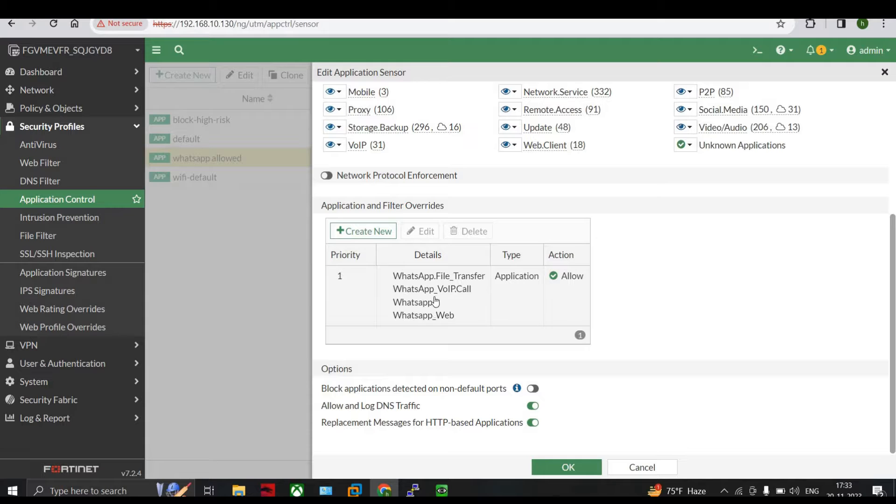
left_click(565, 468)
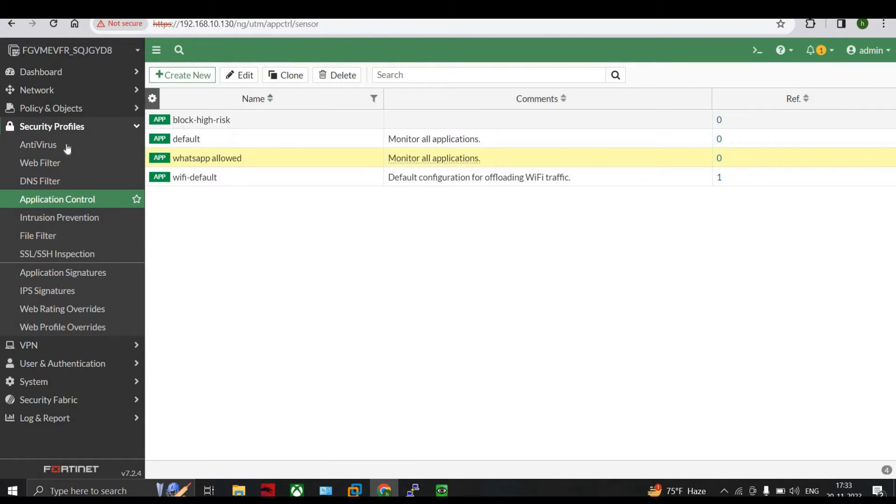
Step: Open the lan-to-internet firewall policy for editing and review the members of its Email Access and Web Access service groups
left_click(67, 109)
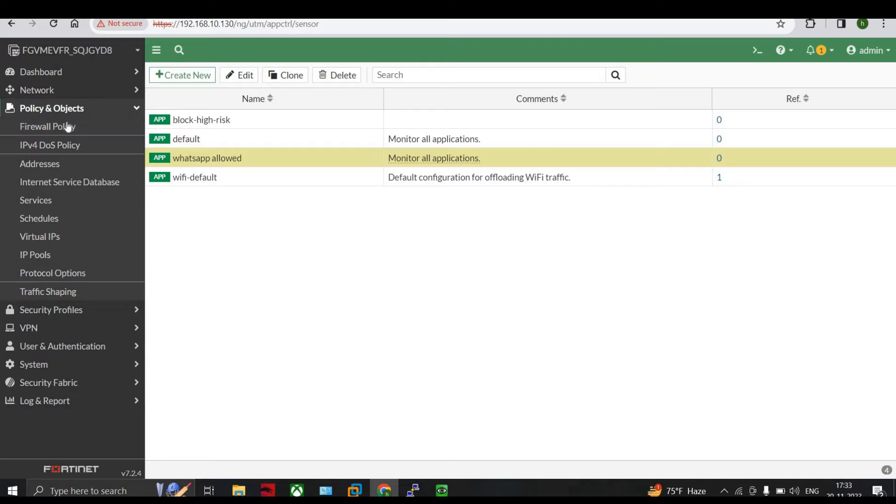
left_click(68, 127)
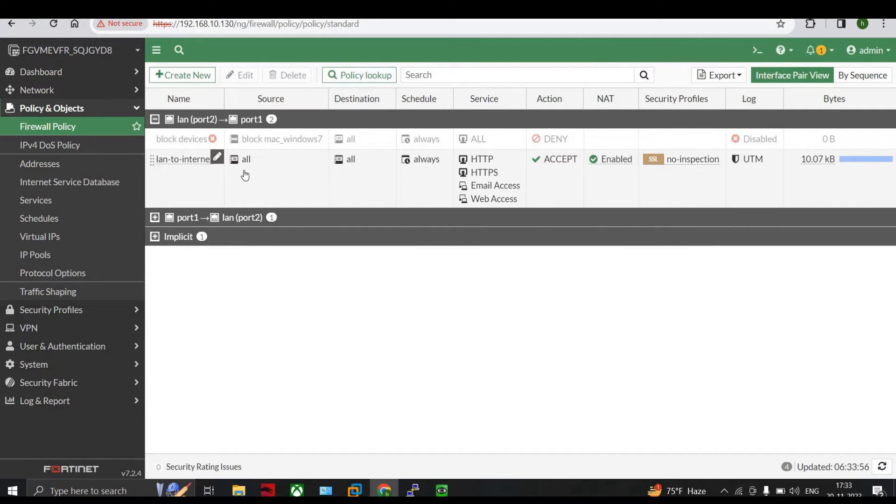
left_click(272, 185)
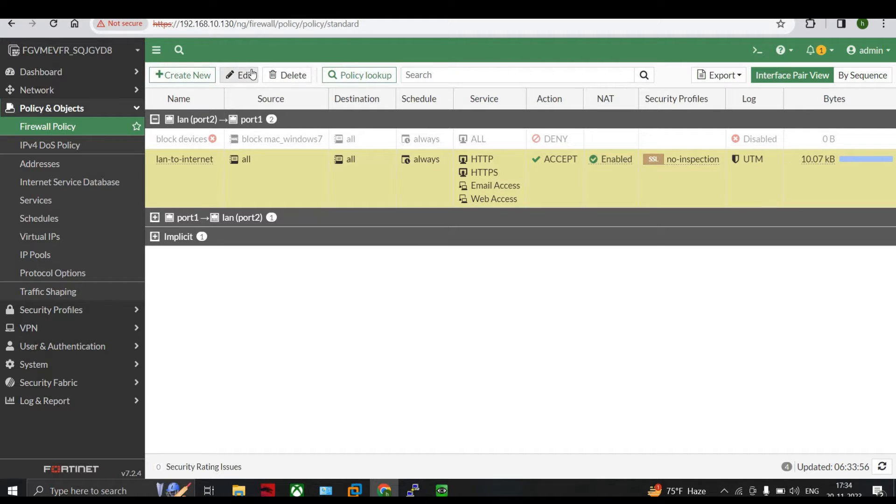
left_click(240, 75)
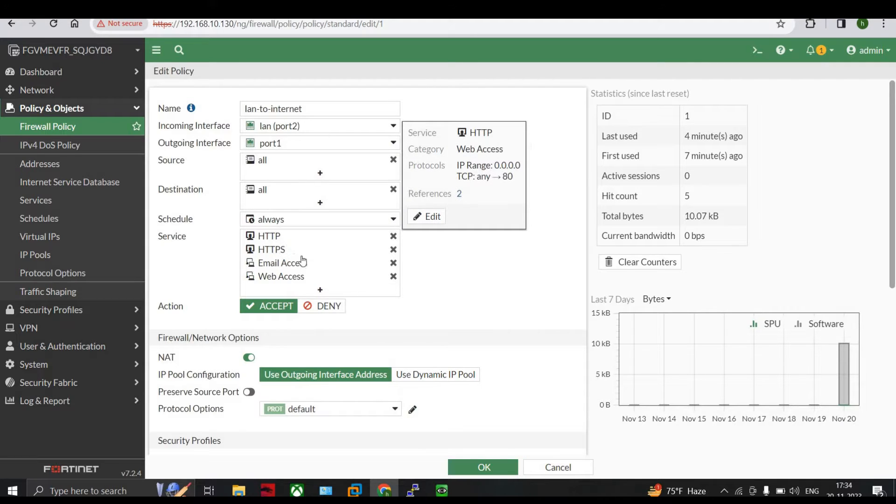
mouse_move(294, 265)
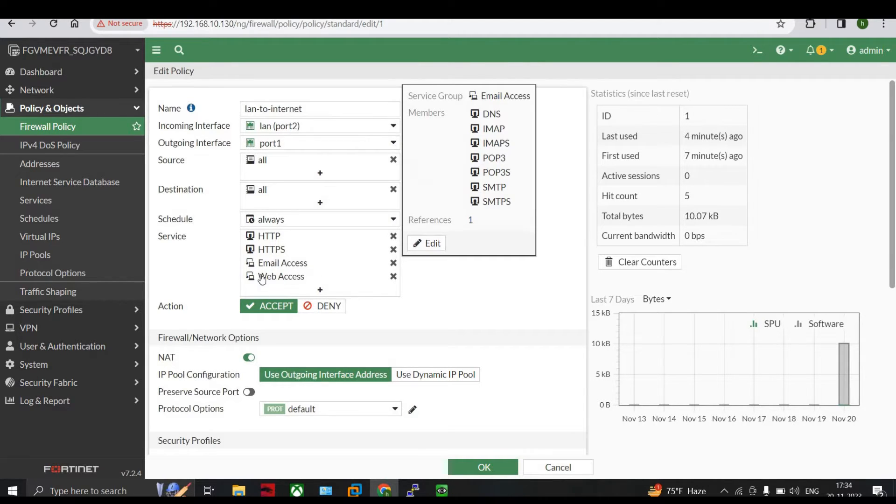
mouse_move(338, 281)
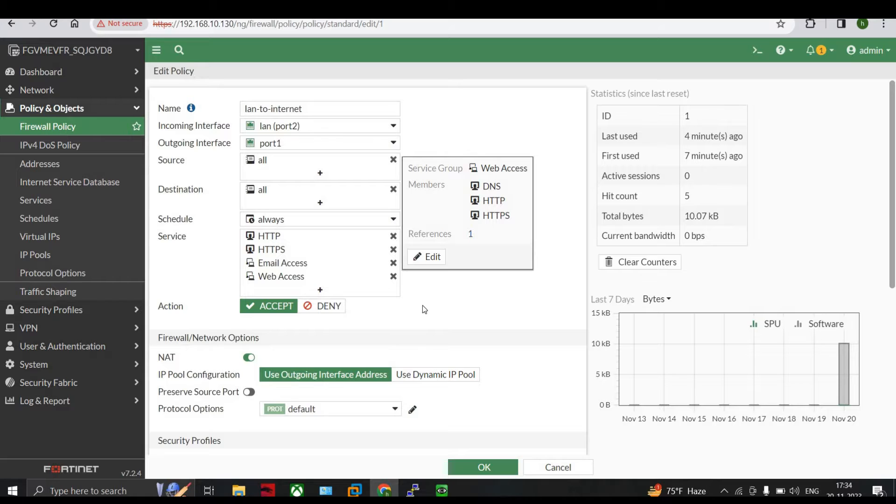
Step: Enable application control with the "whatsapp allowed" sensor in the lan-to-internet policy and save the policy
scroll(422, 305, "down", 3)
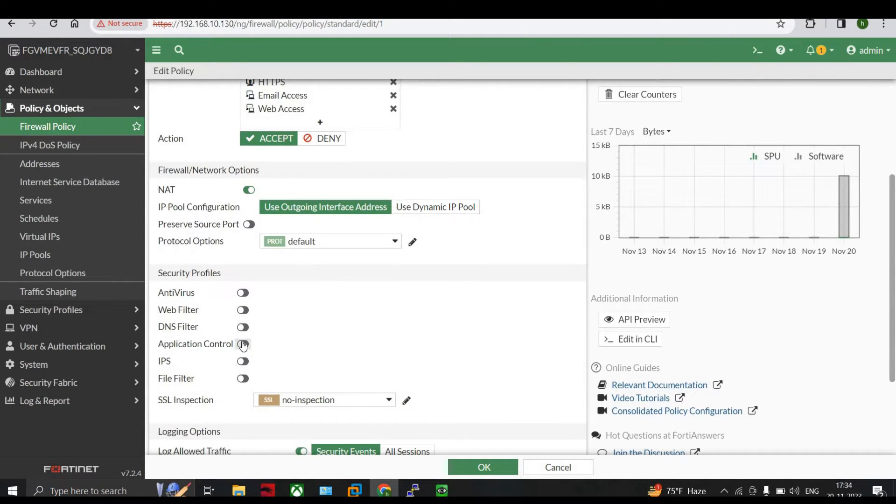
left_click(243, 344)
left_click(296, 344)
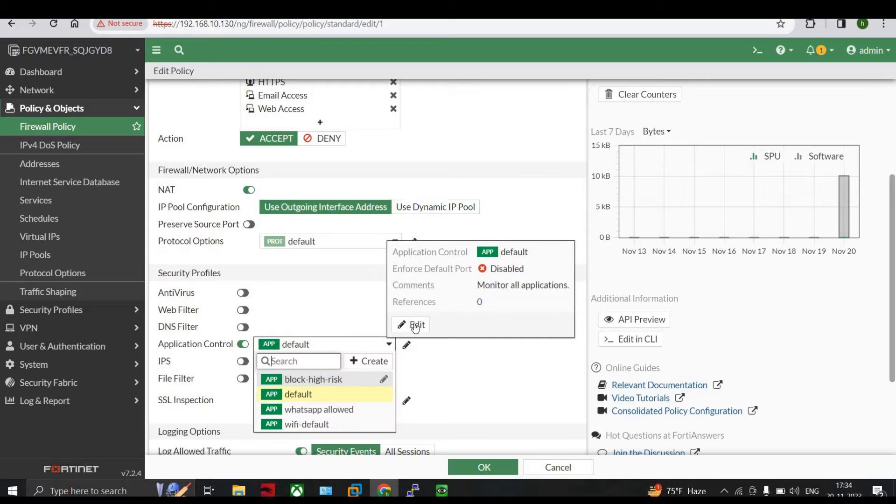
left_click(354, 410)
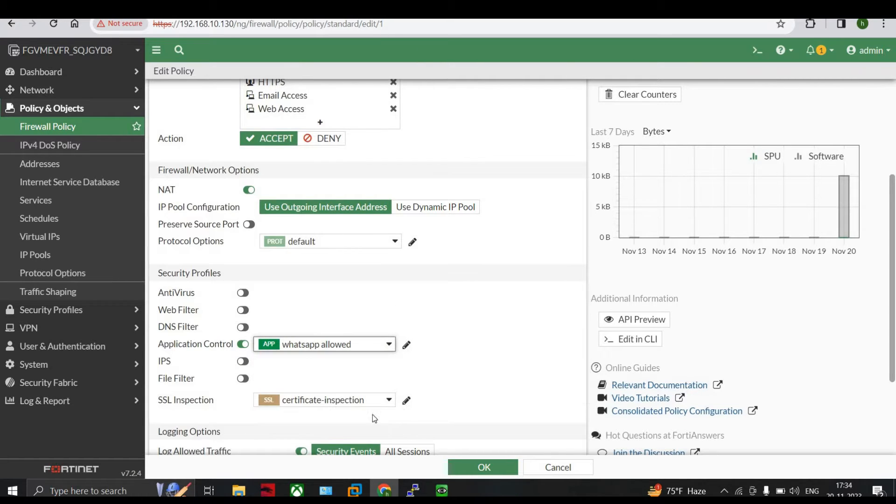
scroll(481, 390, "down", 1)
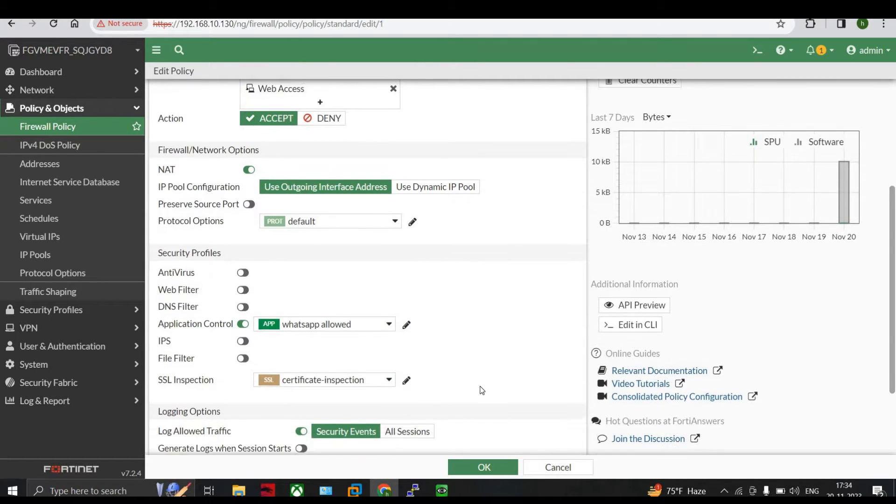
scroll(481, 390, "down", 5)
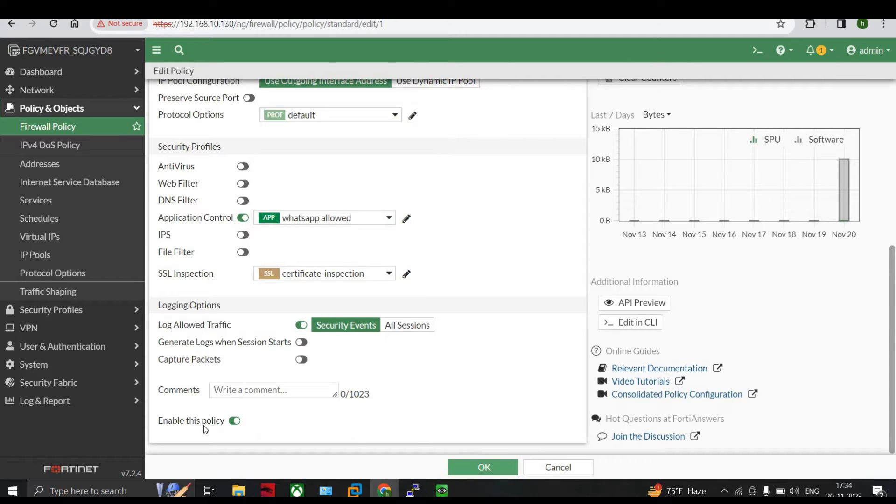
left_click(460, 471)
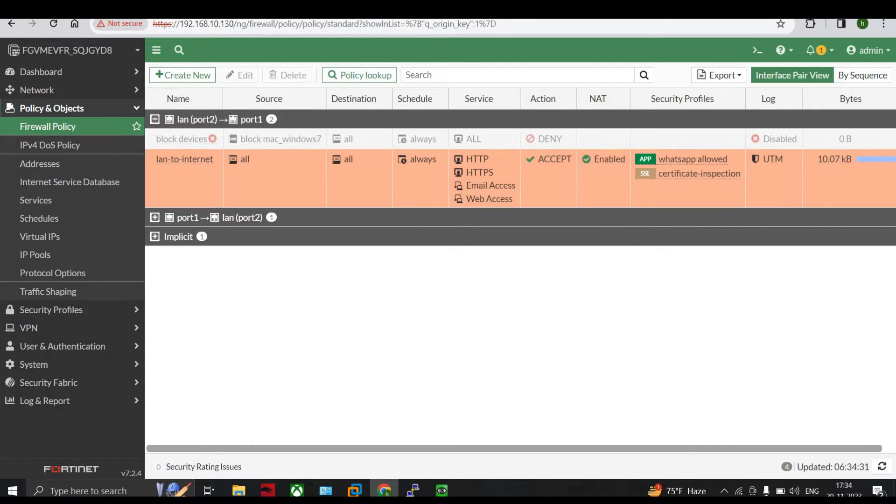
Step: Search Google in a new browser tab for "what ports are allowed to access whatsapp voip services"
key("ctrl+t")
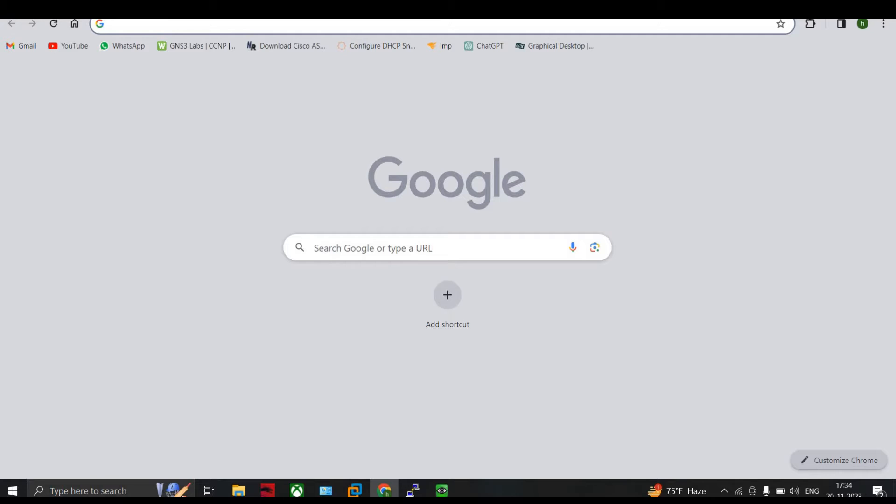
type("what a")
key("BackSpace")
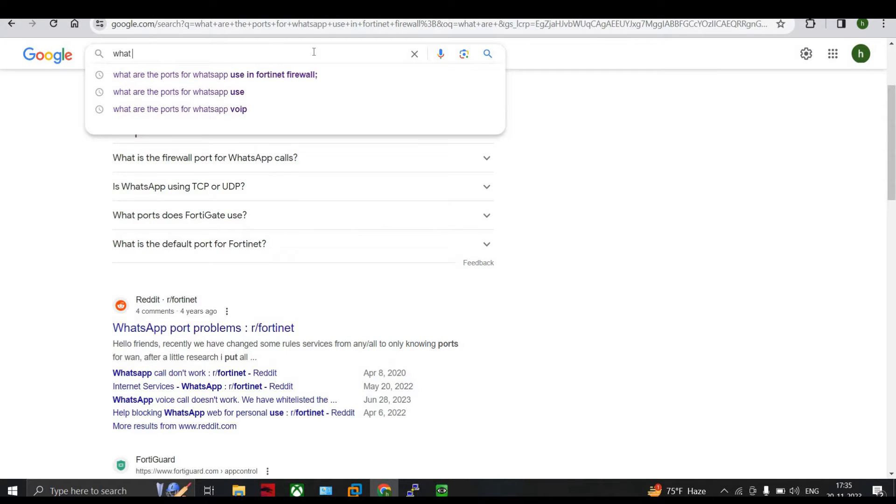
type("p")
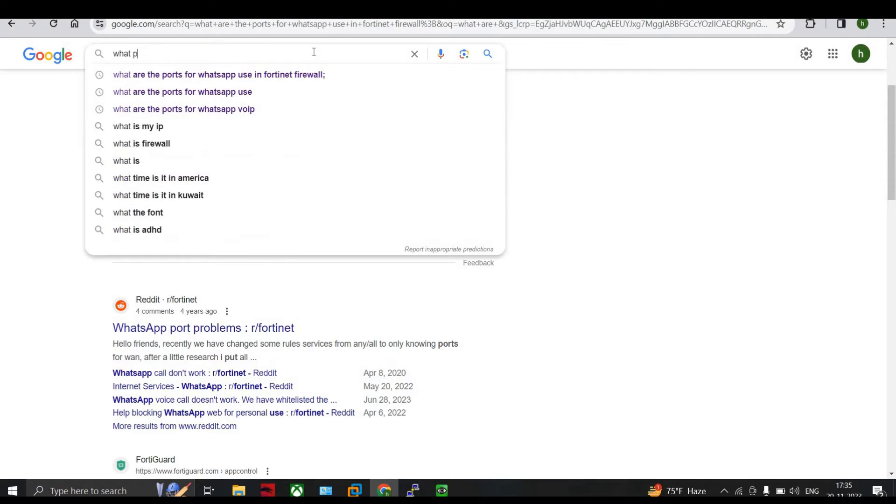
type("orts are all")
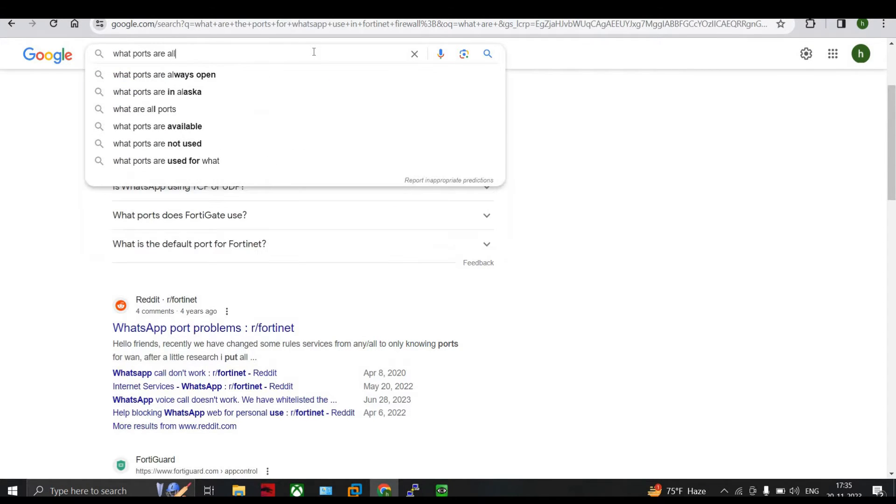
type("owed ")
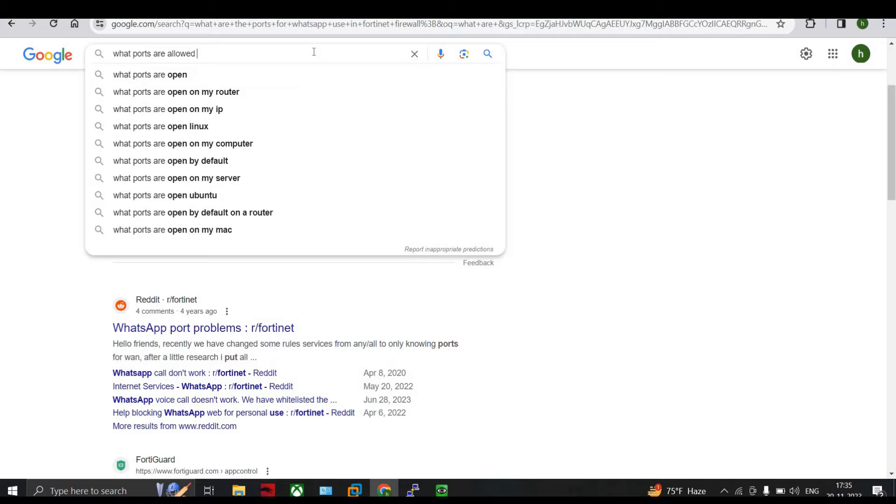
type("to acc")
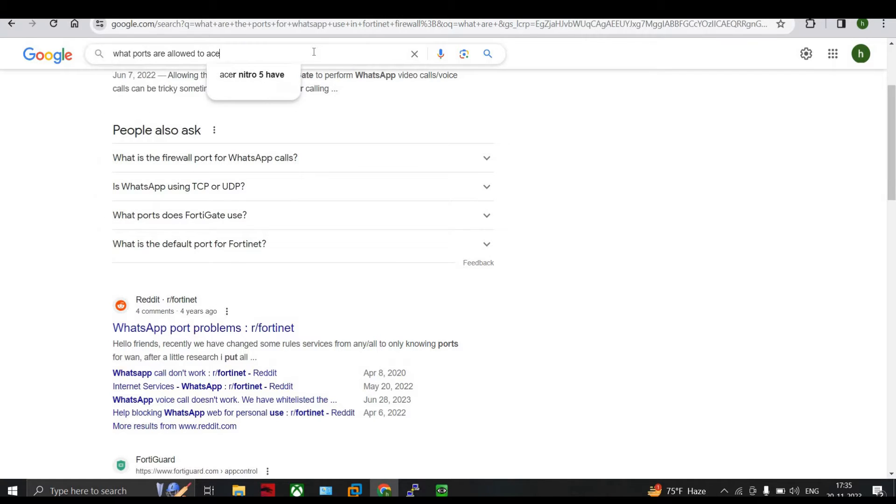
type("e")
type("ss ")
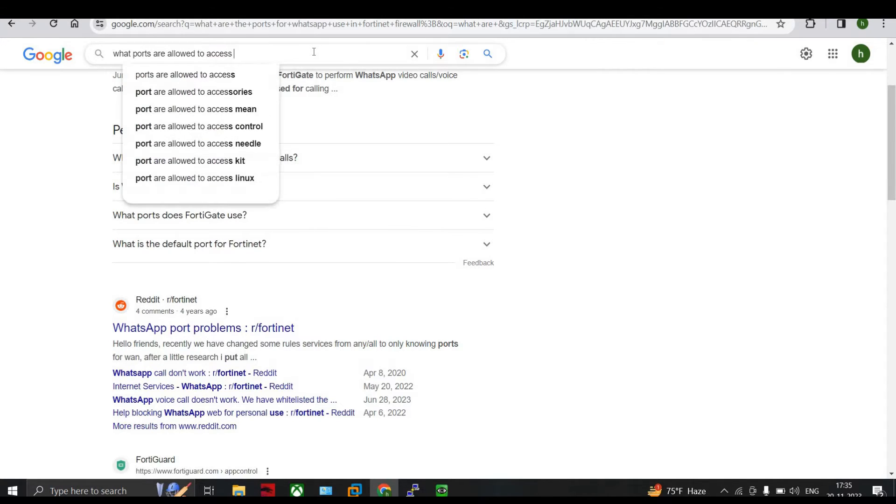
type("whatsapp voi")
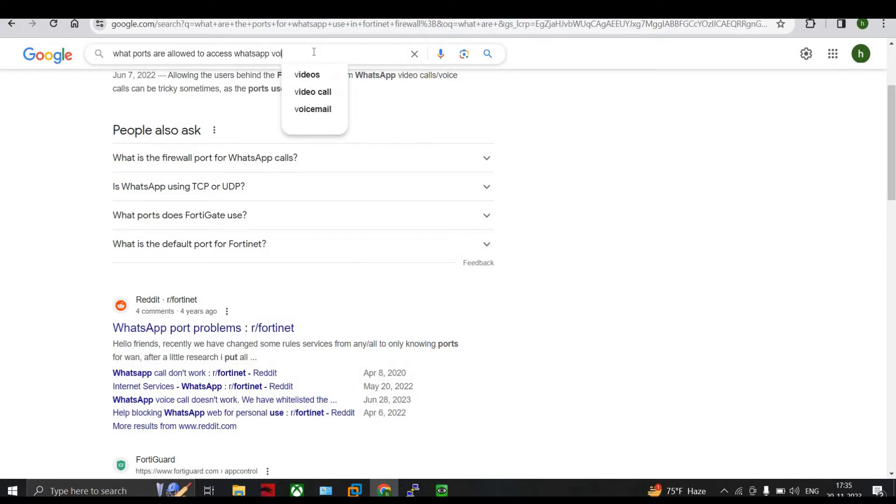
type("p services")
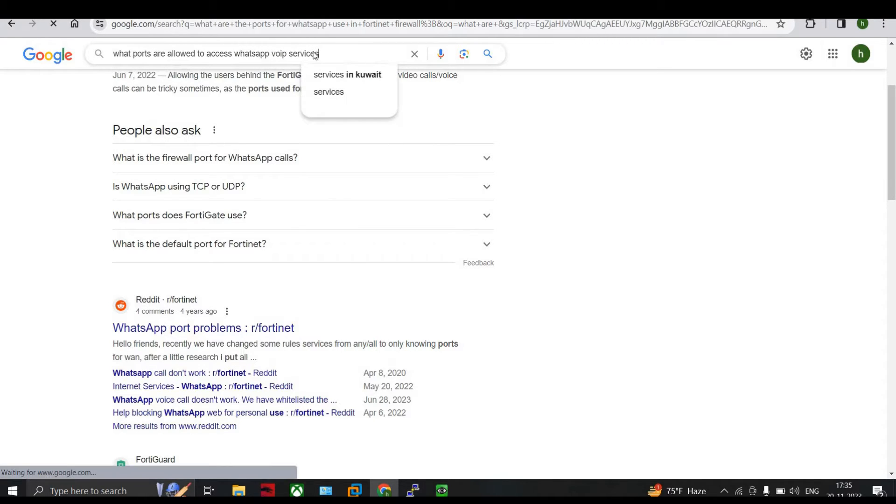
key("Return")
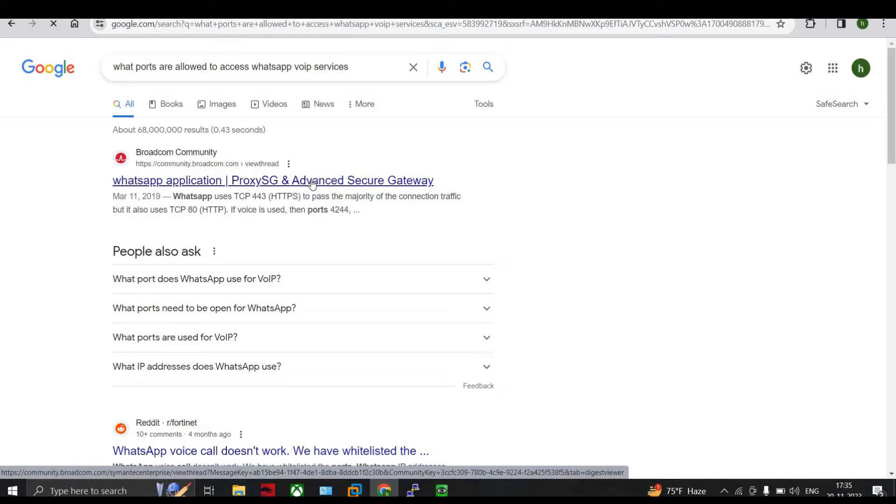
Step: Open the Broadcom Community thread on the WhatsApp application and read the reply listing its voice and UDP ports
left_click(312, 181)
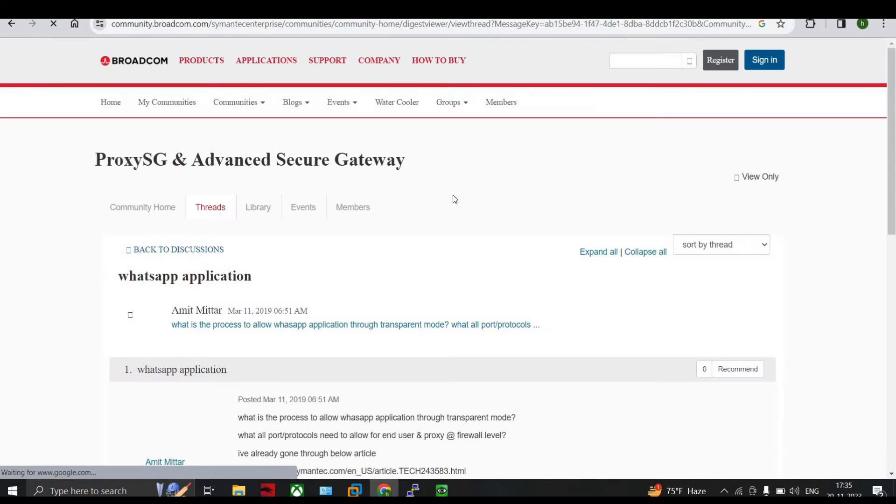
scroll(454, 215, "down", 10)
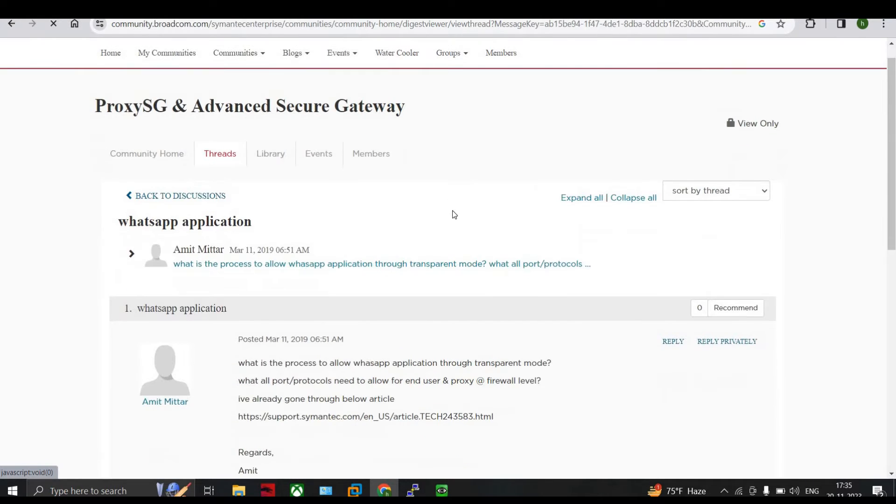
scroll(454, 214, "down", 1)
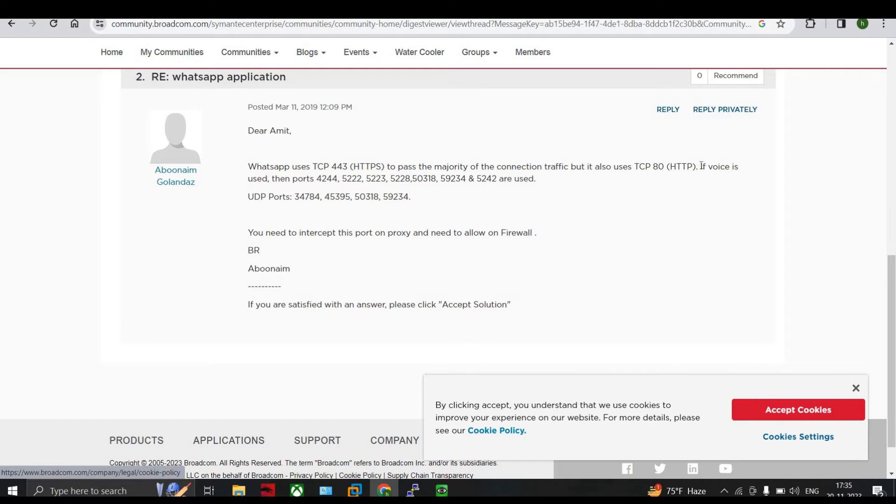
left_click_drag(701, 166, 688, 182)
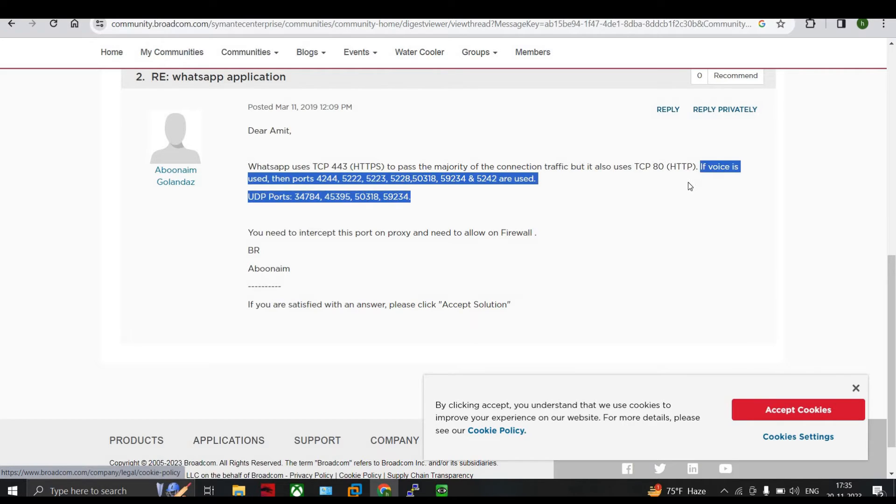
left_click(462, 214)
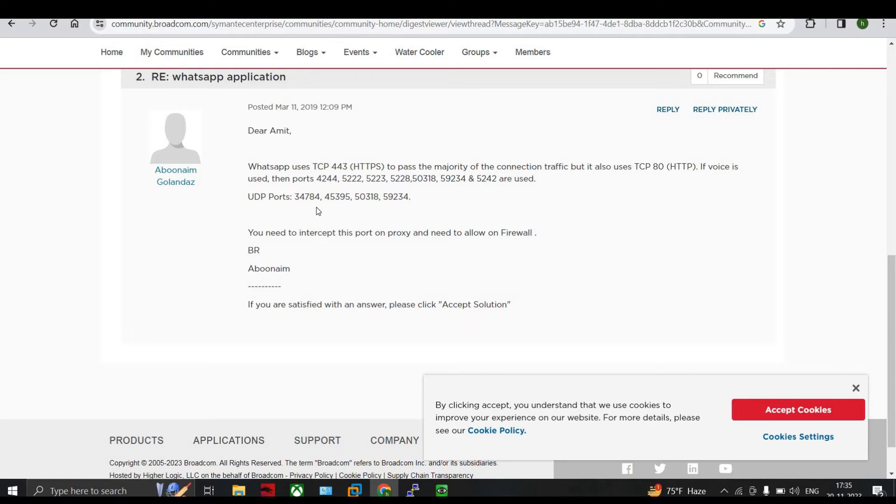
Step: Reopen the lan-to-internet firewall policy for editing and start creating a new service from its service selection
left_click(285, 9)
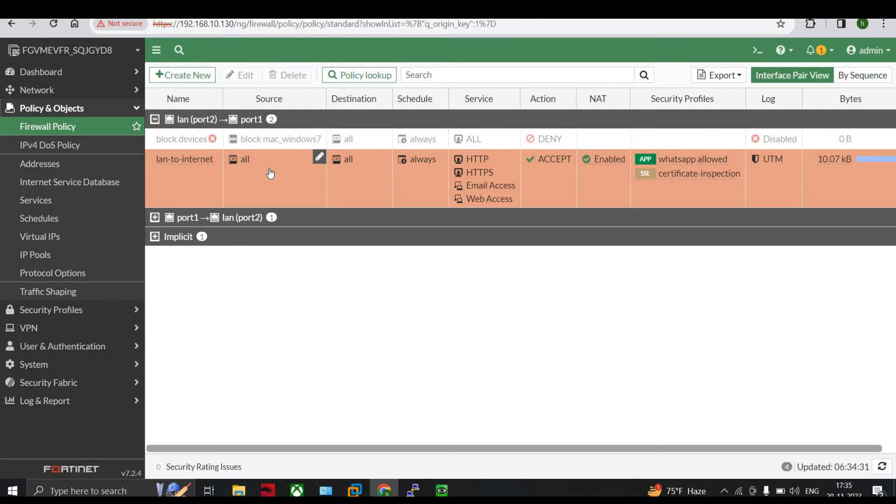
left_click(264, 173)
left_click(245, 76)
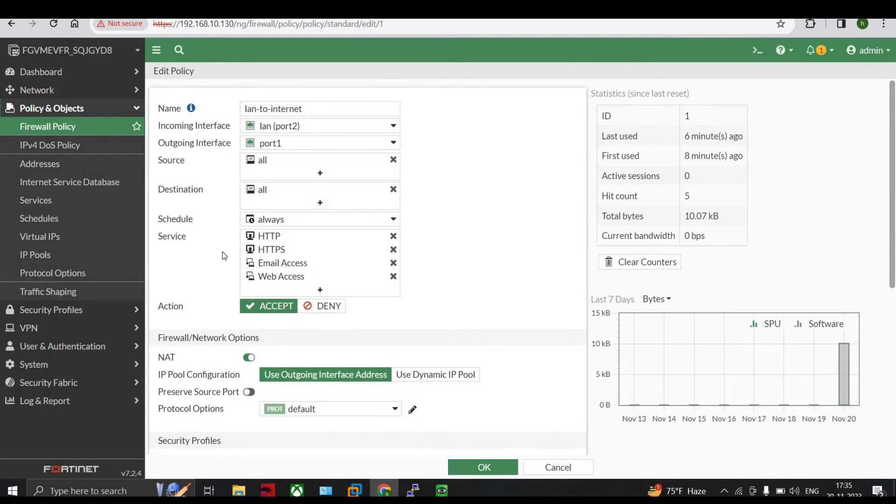
left_click(320, 290)
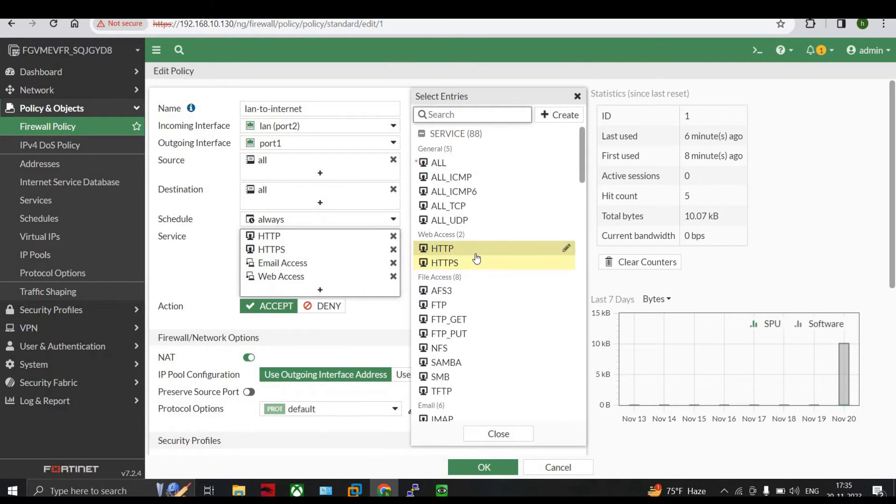
left_click(558, 115)
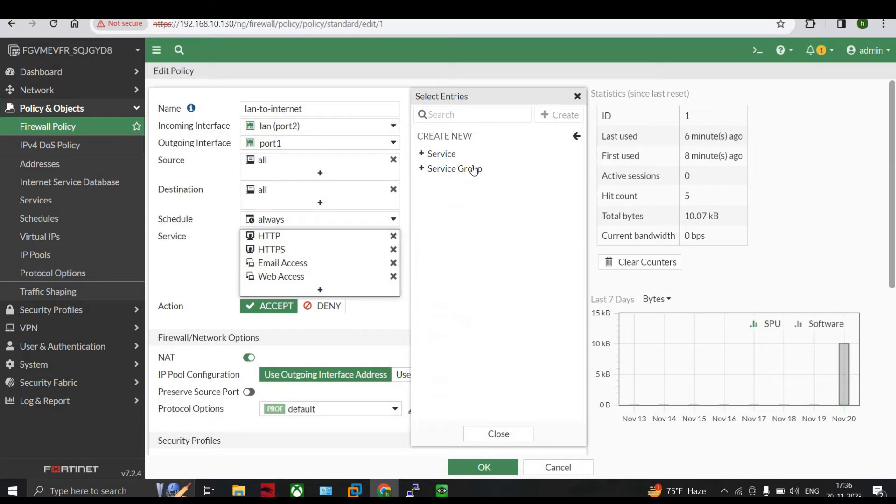
left_click(437, 154)
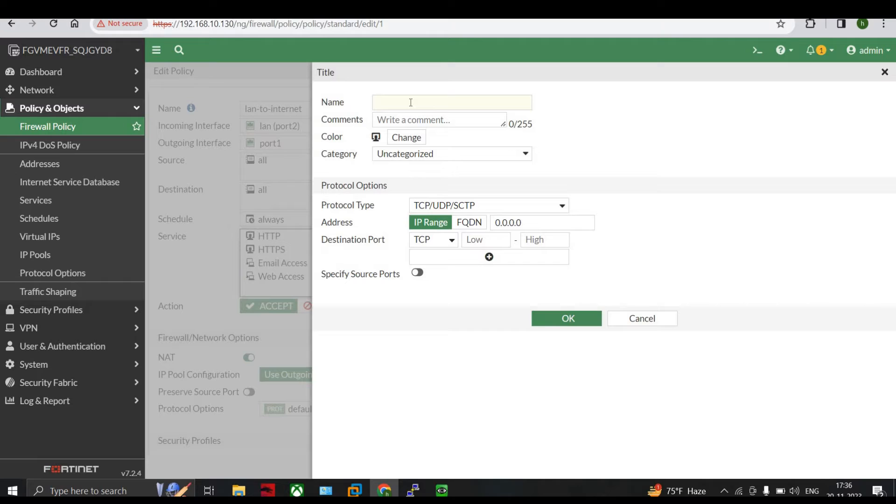
Step: Name the new service "whatsapp ports for voip", with category Uncategorized and protocol type TCP/UDP/SCTP
left_click(411, 102)
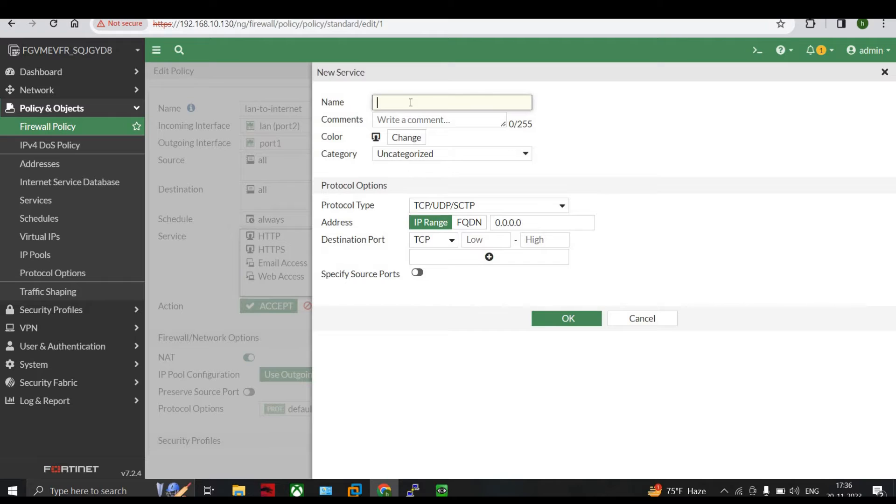
type("whatsapp ports for voip")
left_click(428, 155)
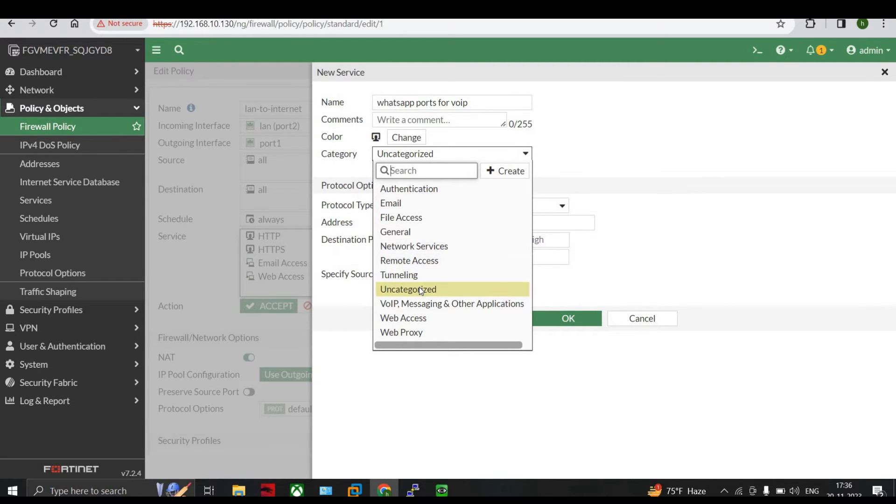
left_click(419, 288)
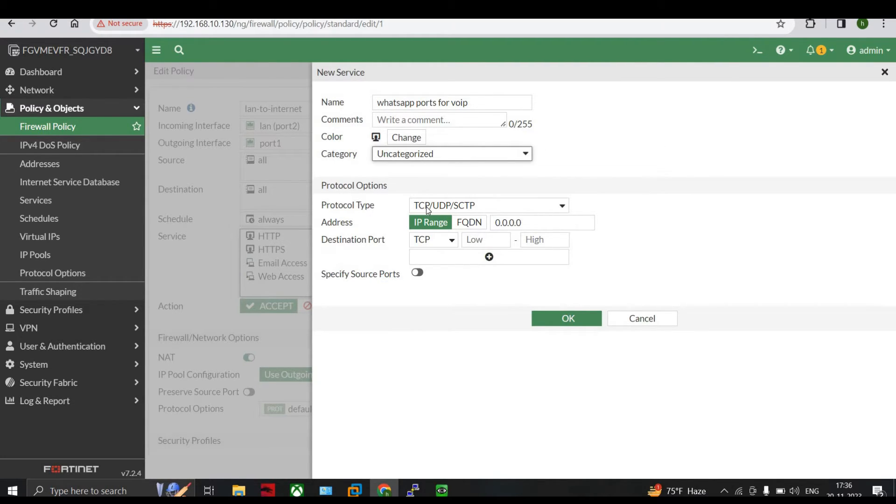
left_click(426, 206)
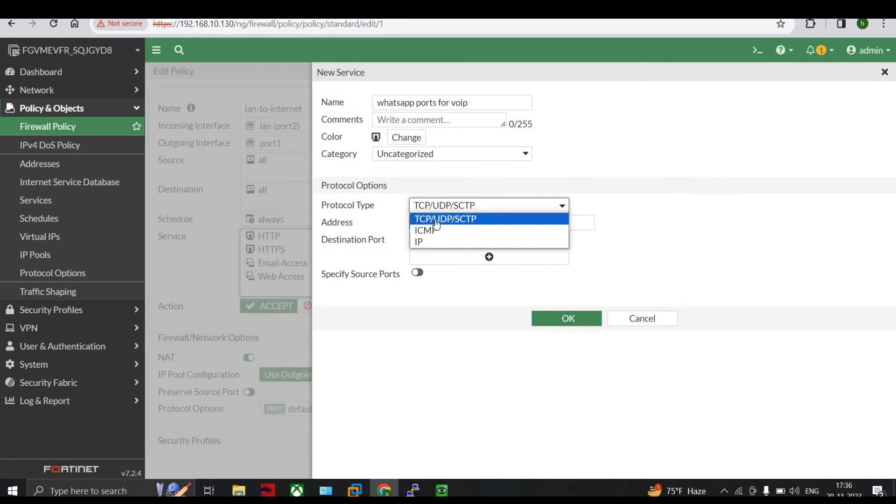
left_click(435, 220)
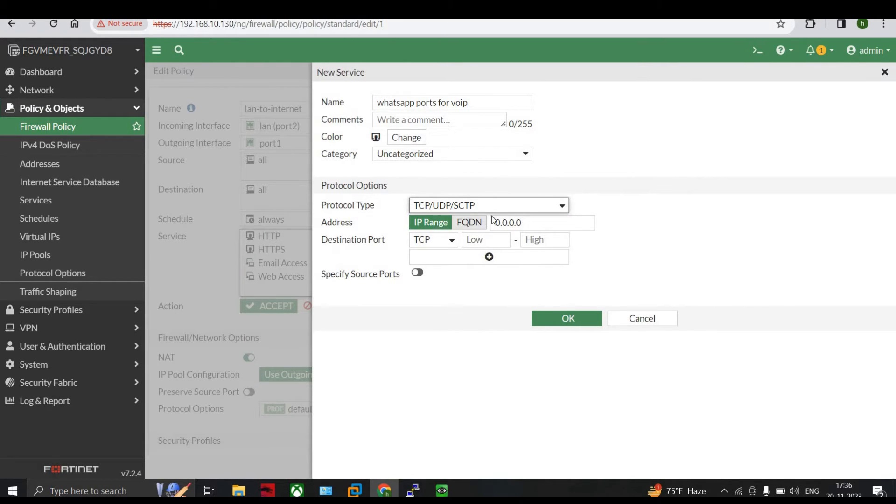
Step: Check the voice ports in the Broadcom thread and set the service's first TCP destination port to 4244
left_click(469, 240)
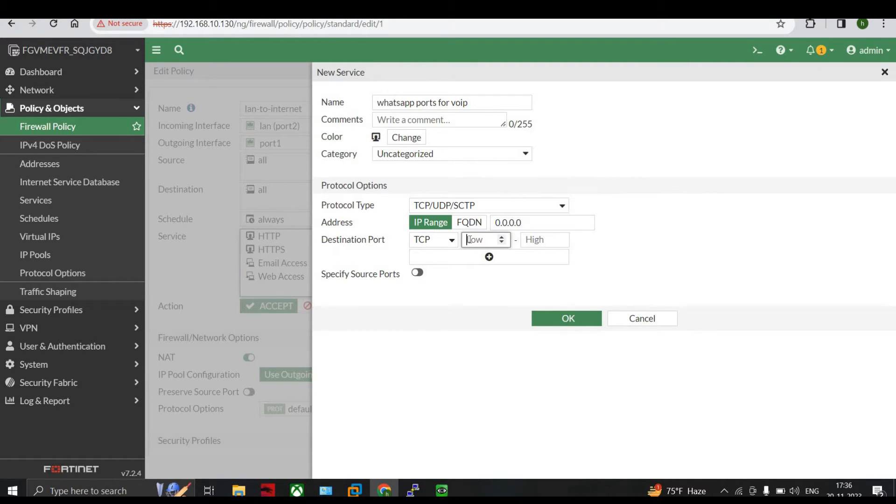
key("ctrl+Tab")
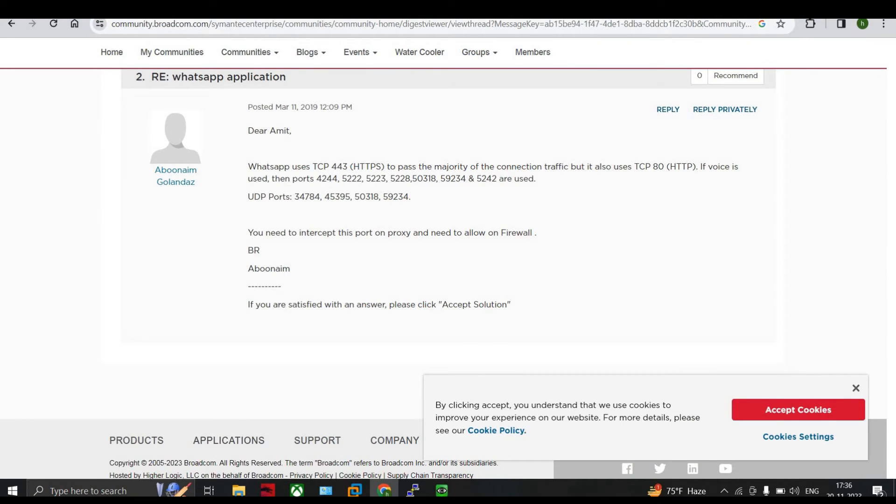
key("ctrl+shift+Tab")
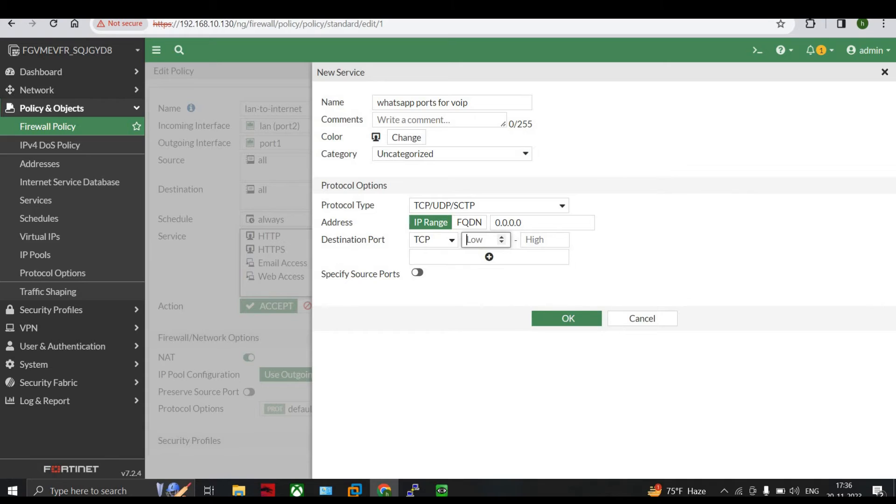
type("4244")
Step: Add TCP destination ports 5222, 5223 and 5228 to the new service, consulting the voice port list in the Broadcom thread
left_click(452, 258)
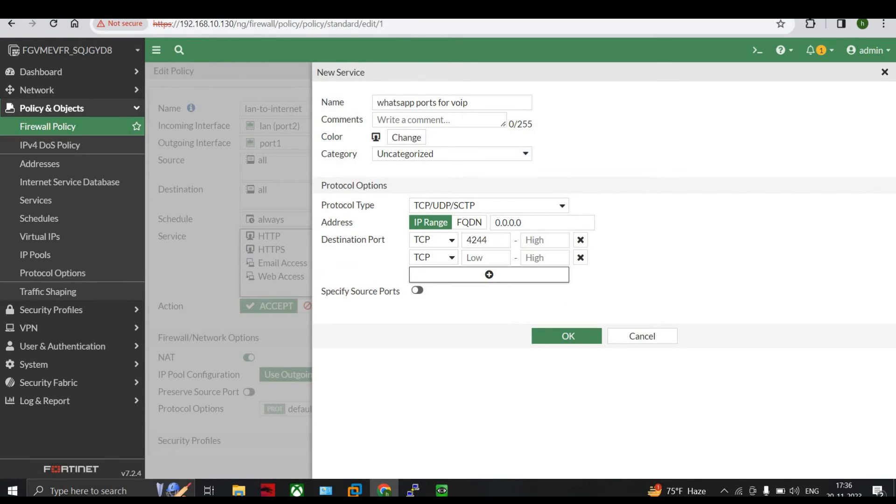
key("ctrl+Tab")
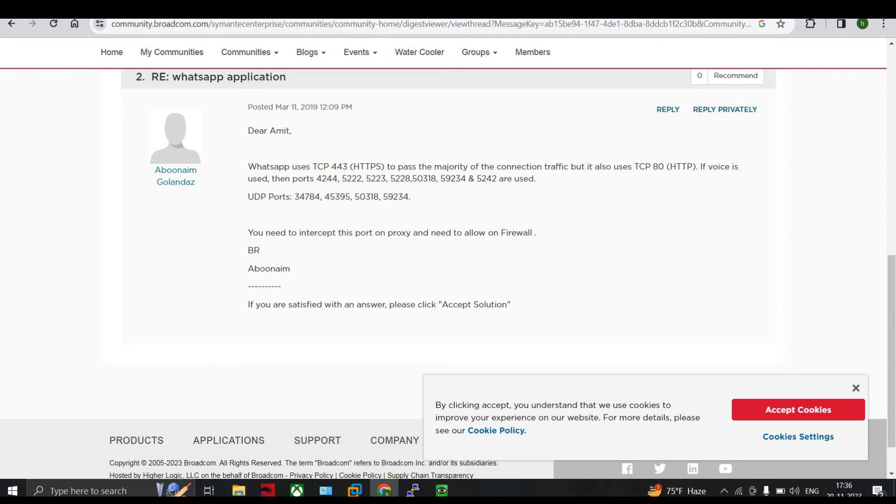
key("ctrl+Tab")
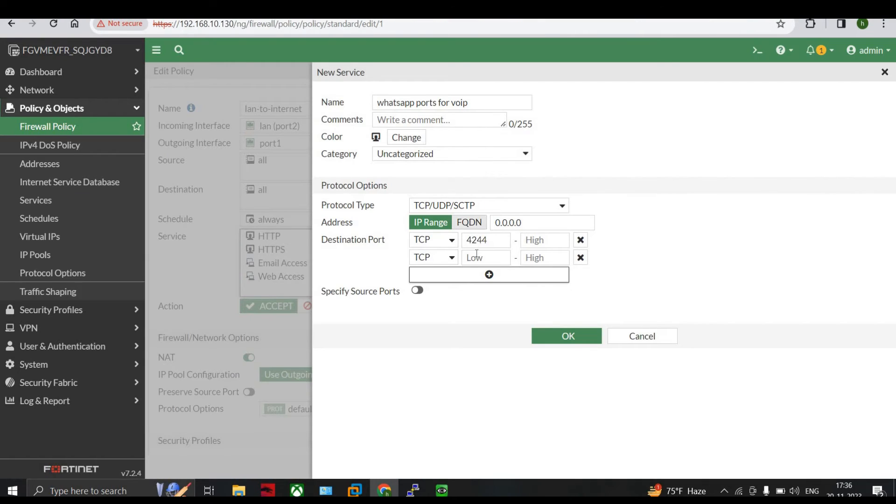
type("5")
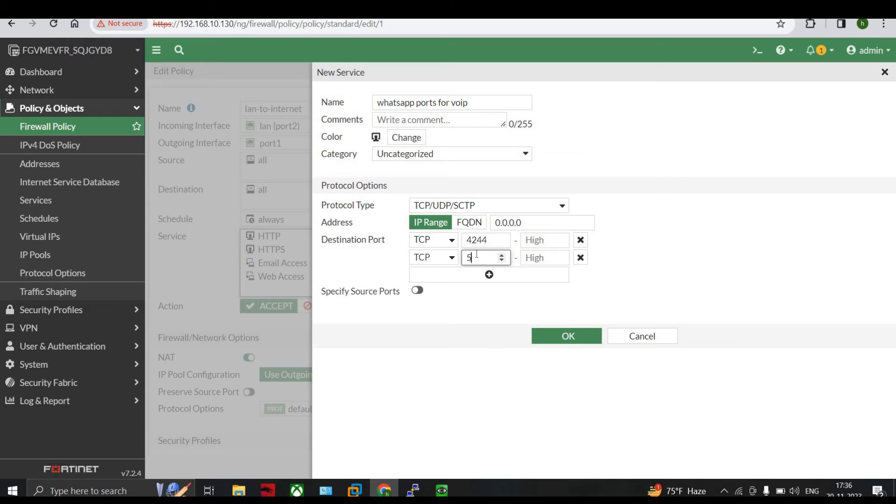
type("2222")
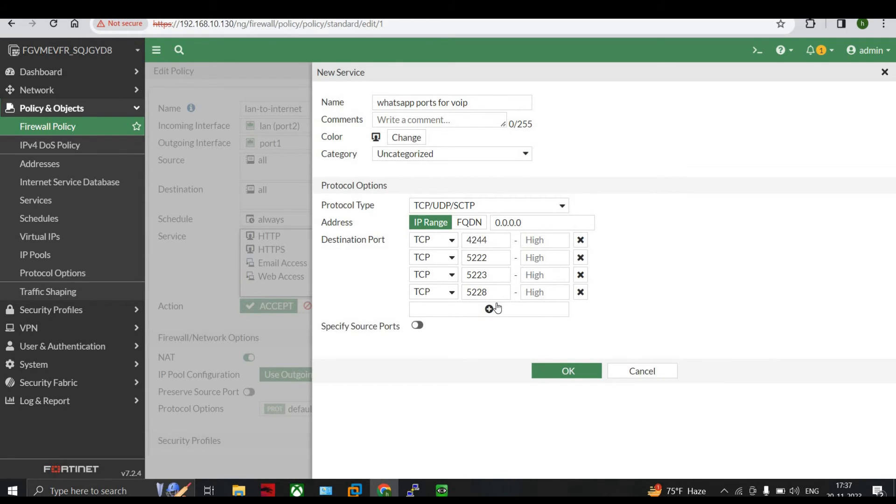
Step: Add a UDP destination port entry of 60200 to the new service and save the service
left_click(446, 311)
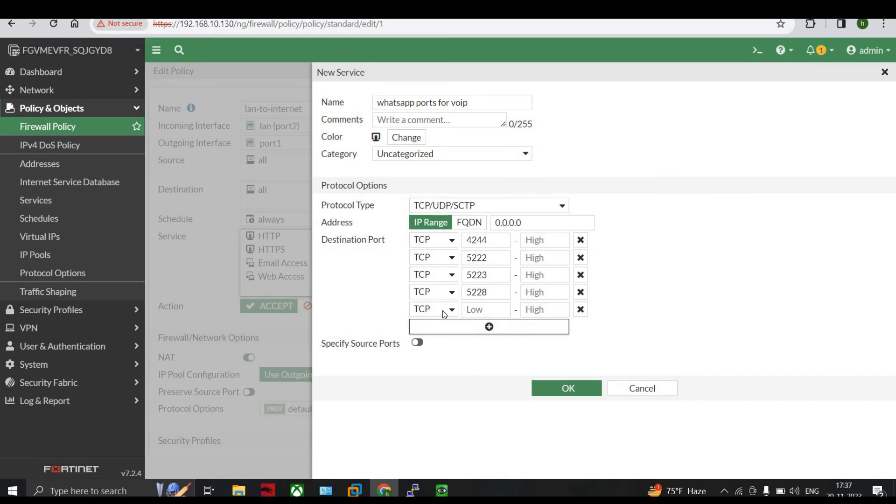
left_click(443, 310)
left_click(434, 335)
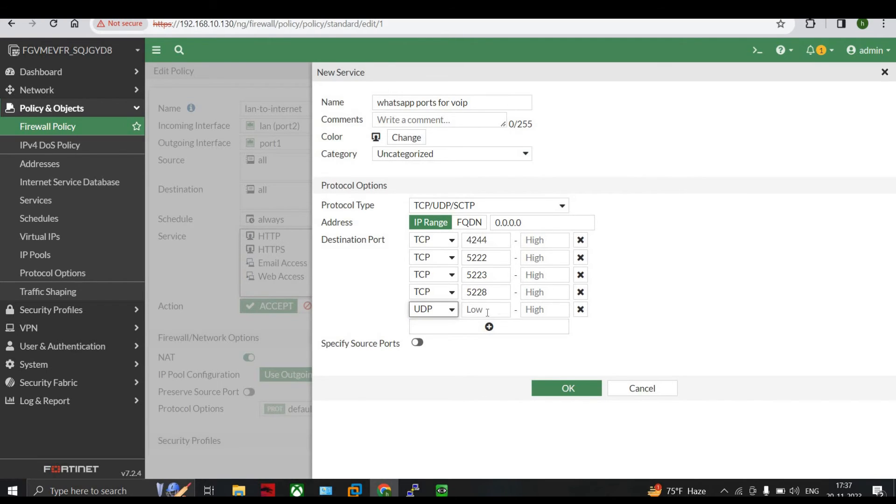
left_click(485, 310)
type("60200")
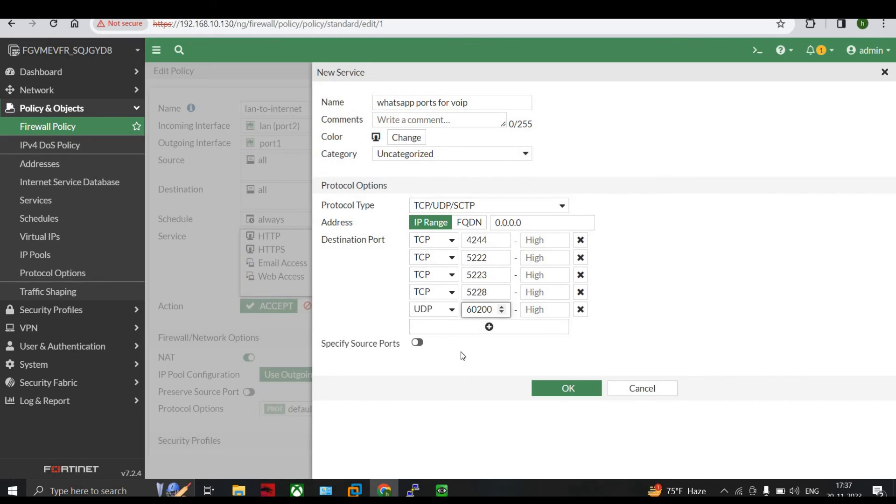
left_click(577, 390)
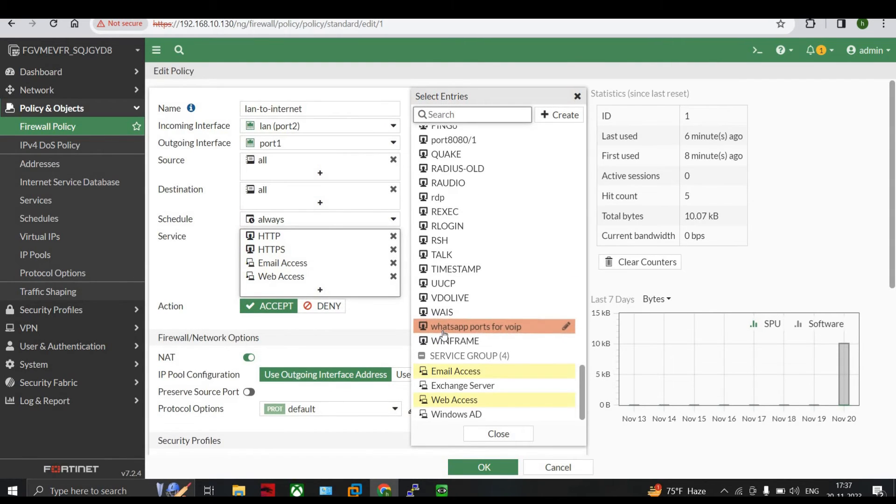
Step: Add the "whatsapp ports for voip" service to the lan-to-internet policy and save the policy
left_click(454, 329)
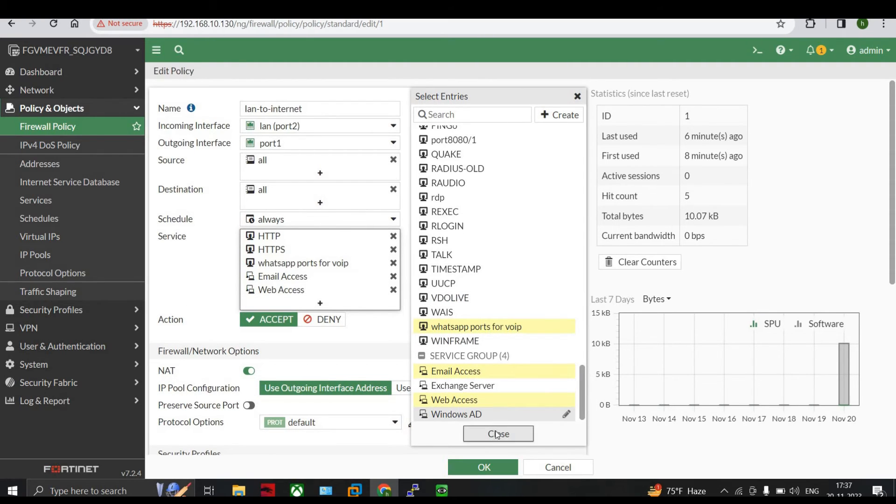
left_click(497, 434)
left_click(485, 467)
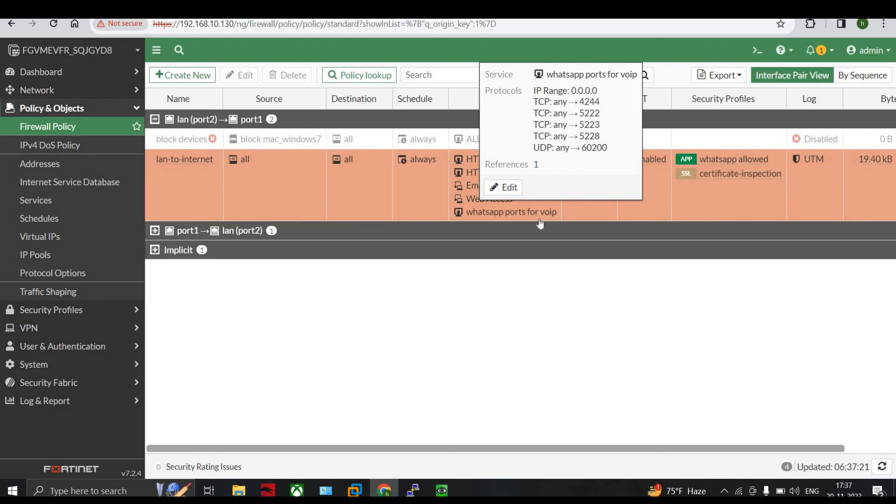
Step: Review the ports of the "whatsapp ports for voip" service in the policy list against the Broadcom thread's port list
mouse_move(529, 215)
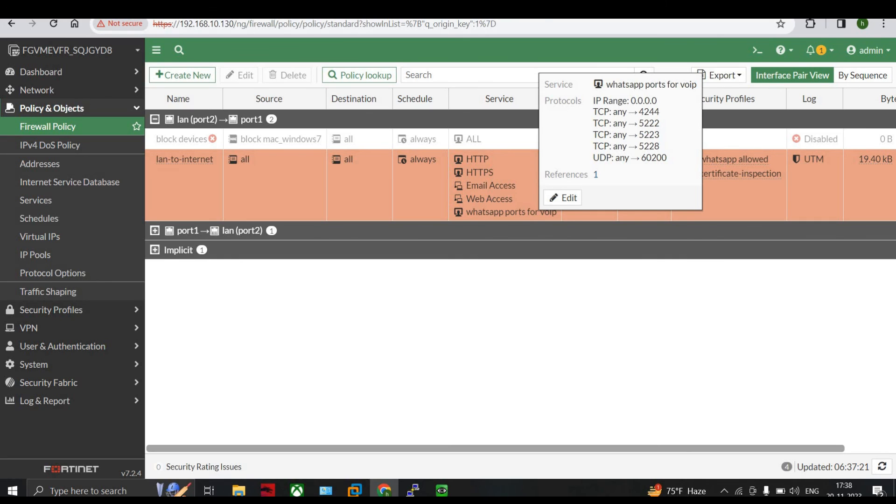
key("ctrl+Tab")
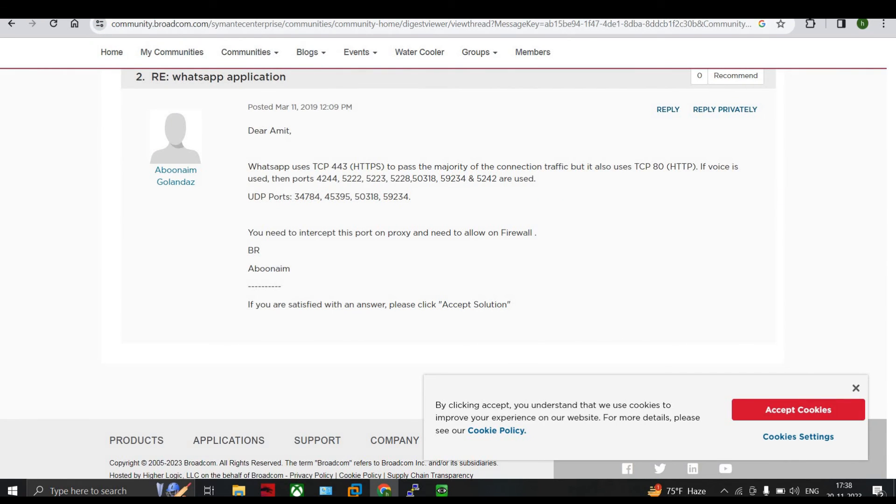
key("ctrl+shift+Tab")
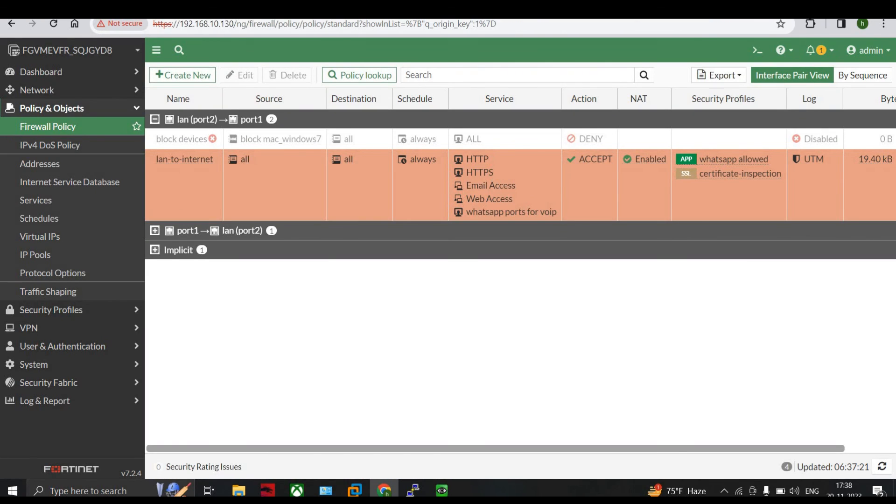